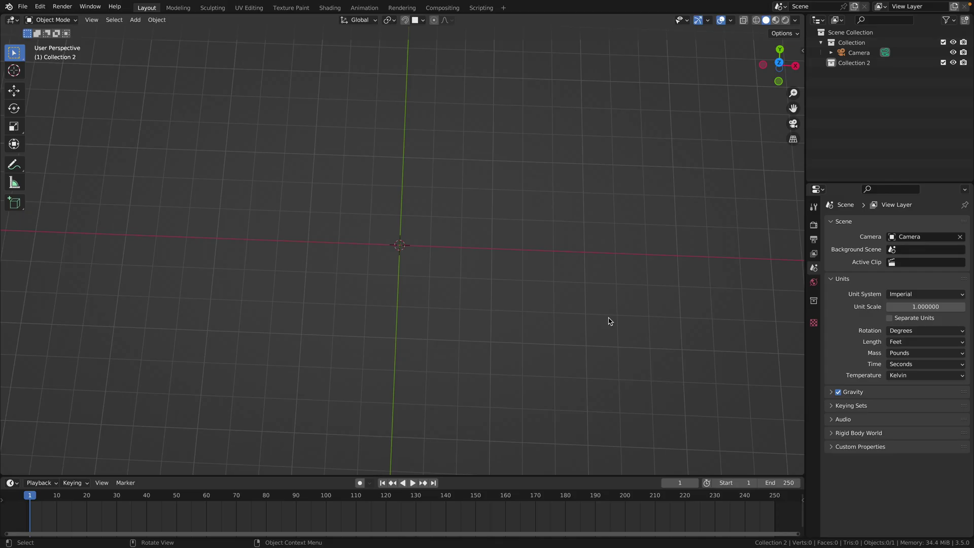
Add a plane, split the viewport, and turn the lower area into a Geometry Node Editor.
key("shift+a")
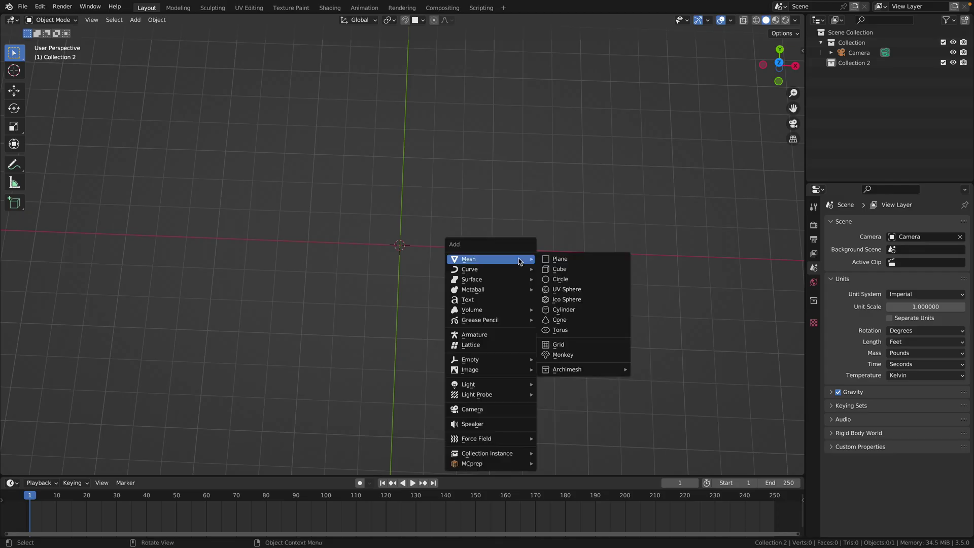
left_click(599, 260)
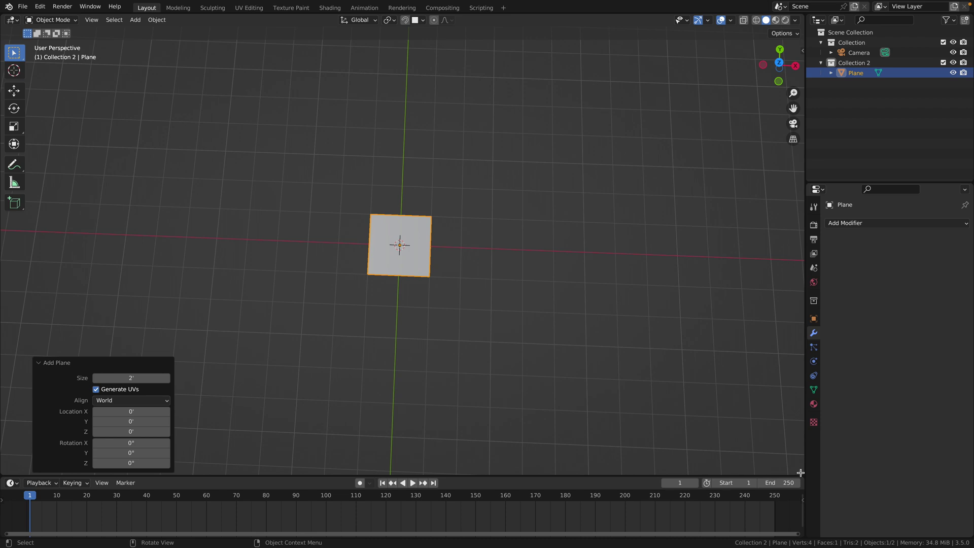
left_click_drag(800, 472, 675, 243)
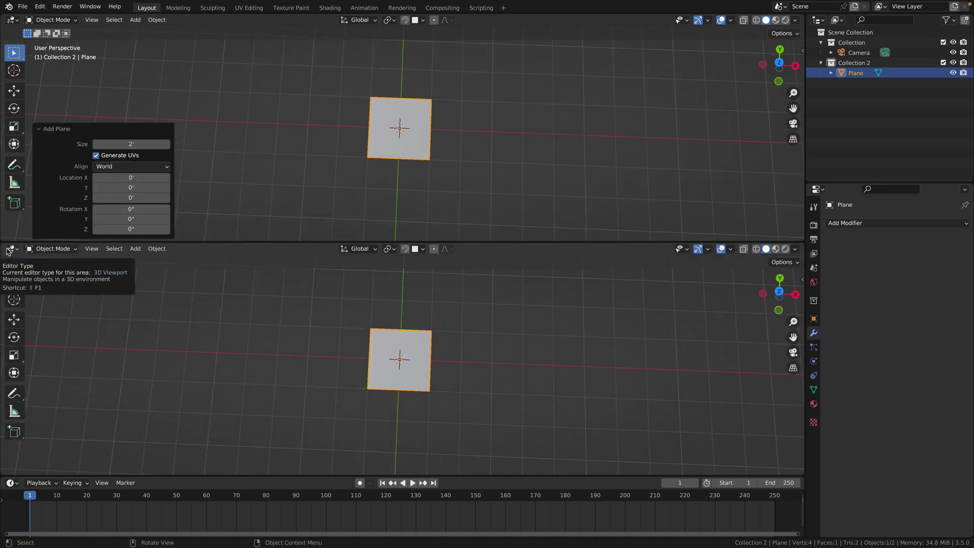
left_click(10, 249)
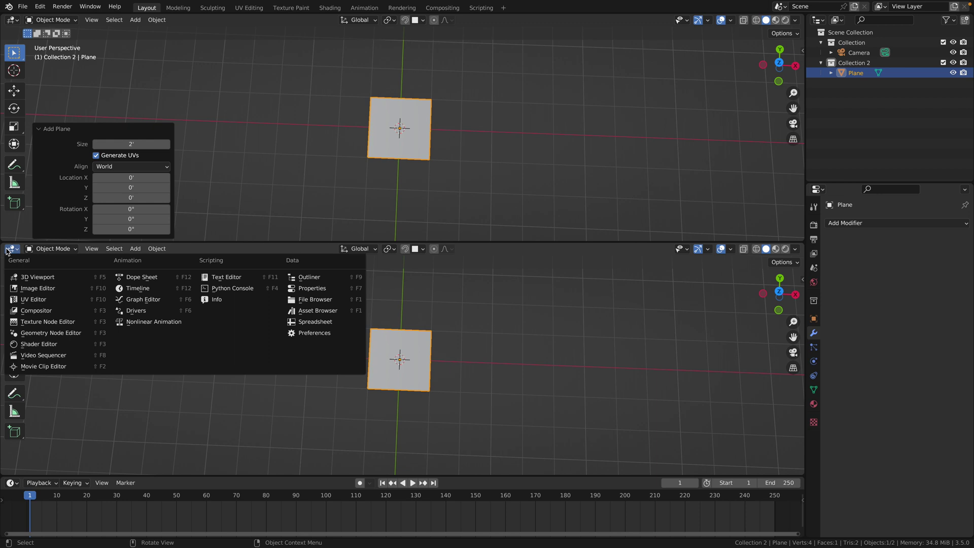
left_click(51, 333)
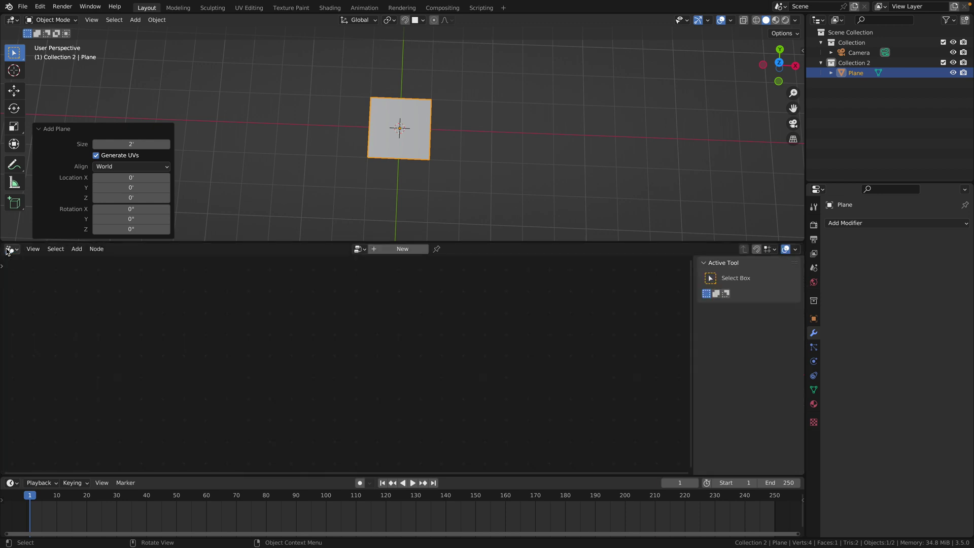
Create a new geometry node tree for the plane and add String and String to Curves nodes.
left_click(394, 249)
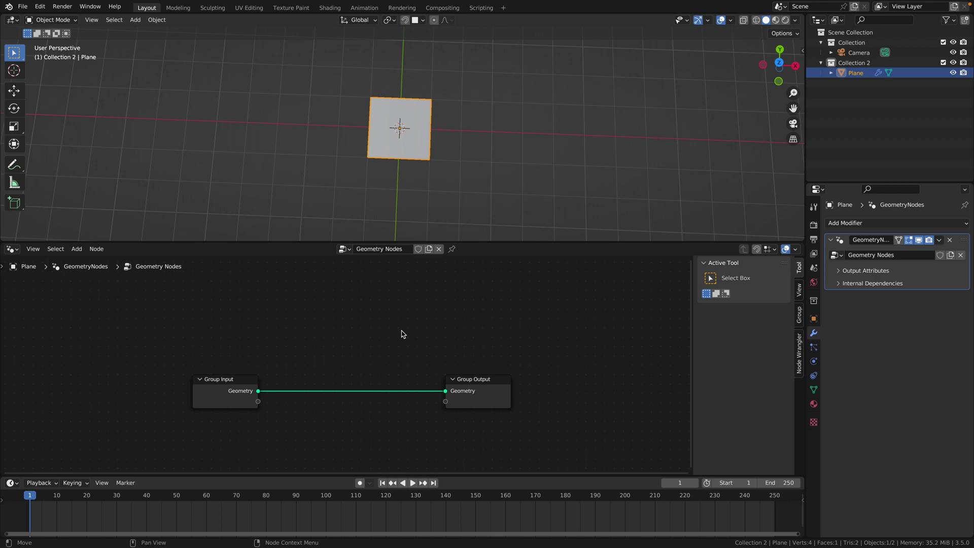
key("shift+a")
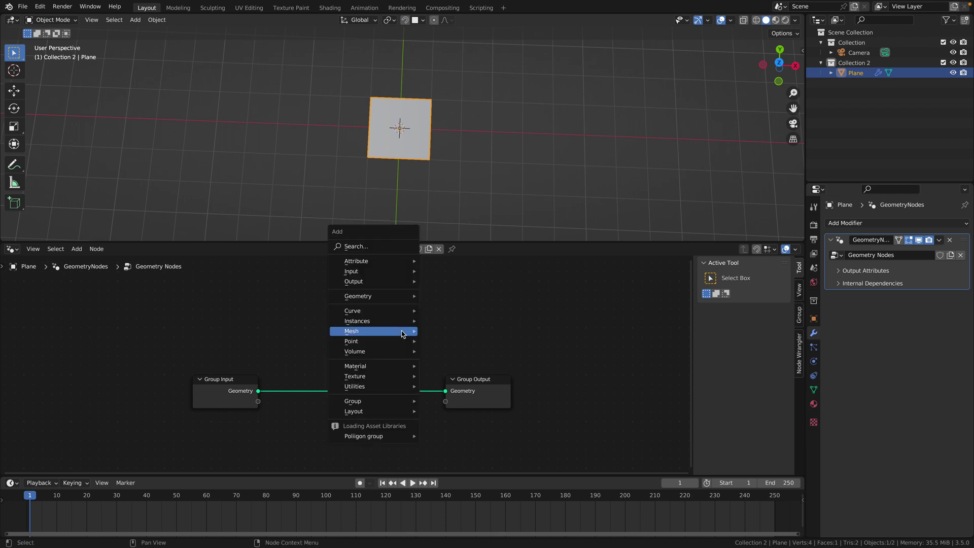
left_click(361, 247)
type("string")
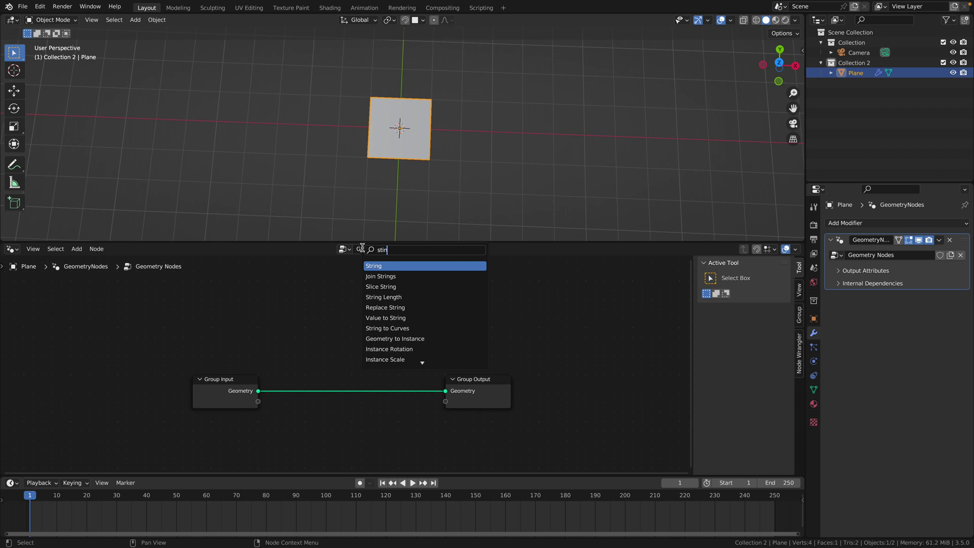
key("Return")
type("string")
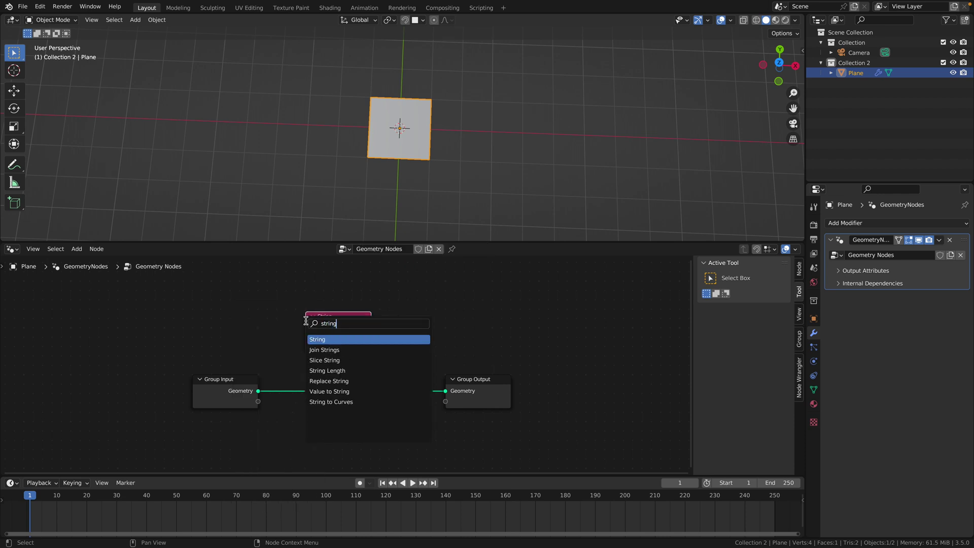
left_click(330, 401)
Insert Fill Curve before the output and link a 'hello' String into String to Curves.
key("shift+a")
left_click(395, 345)
type("fi")
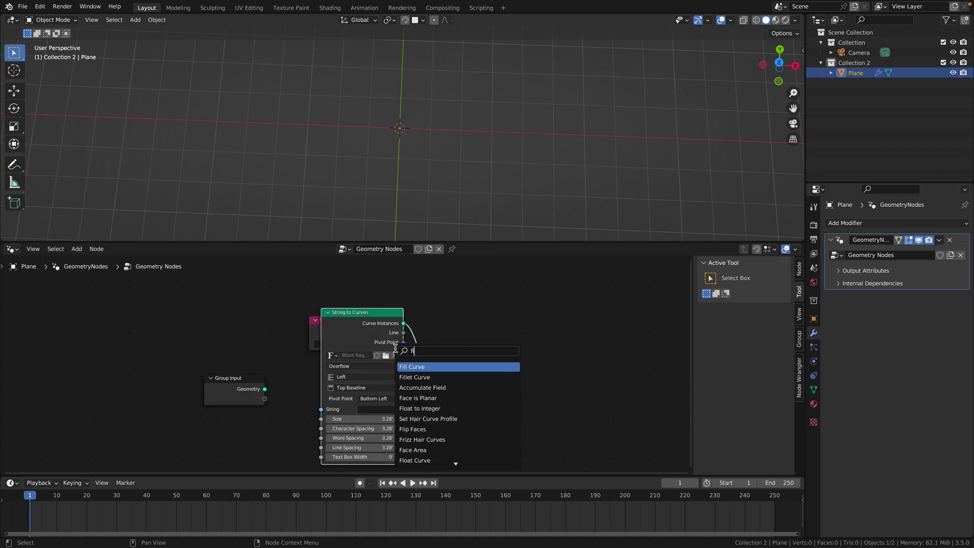
type("ll")
key("Return")
left_click(467, 355)
left_click_drag(312, 330, 207, 316)
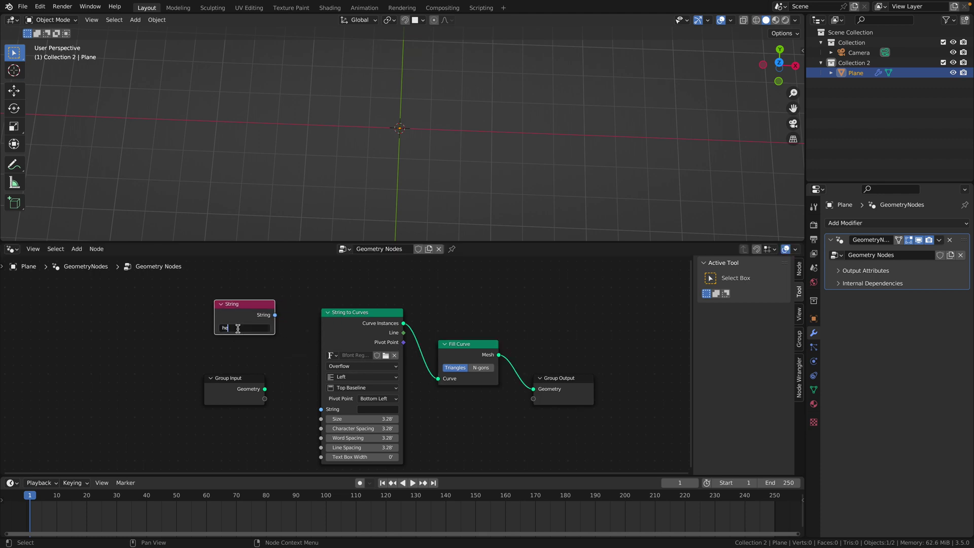
key("Return")
left_click_drag(275, 315, 321, 409)
middle_click_drag(476, 151, 447, 157)
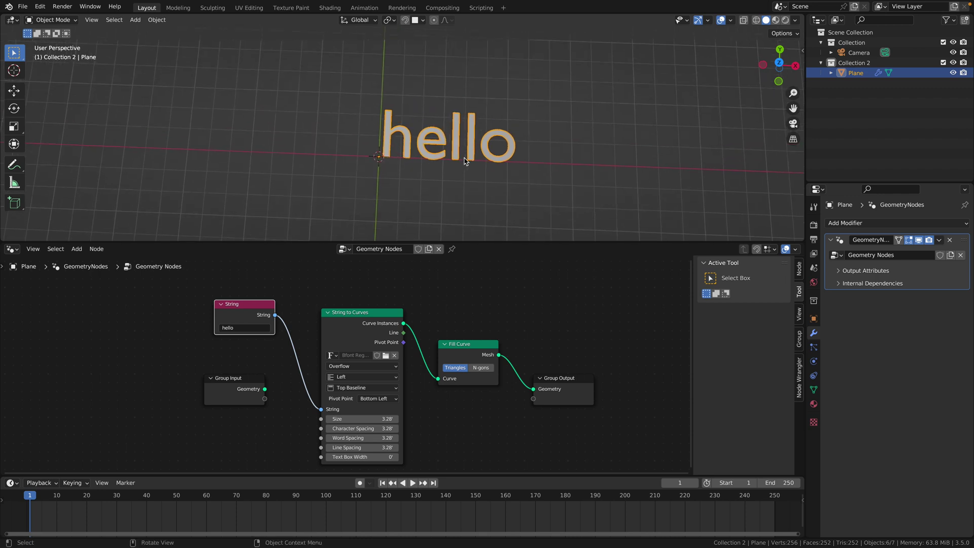
Replace the hello String node with a Scene Time node.
scroll(287, 356, "down", 1)
key("x")
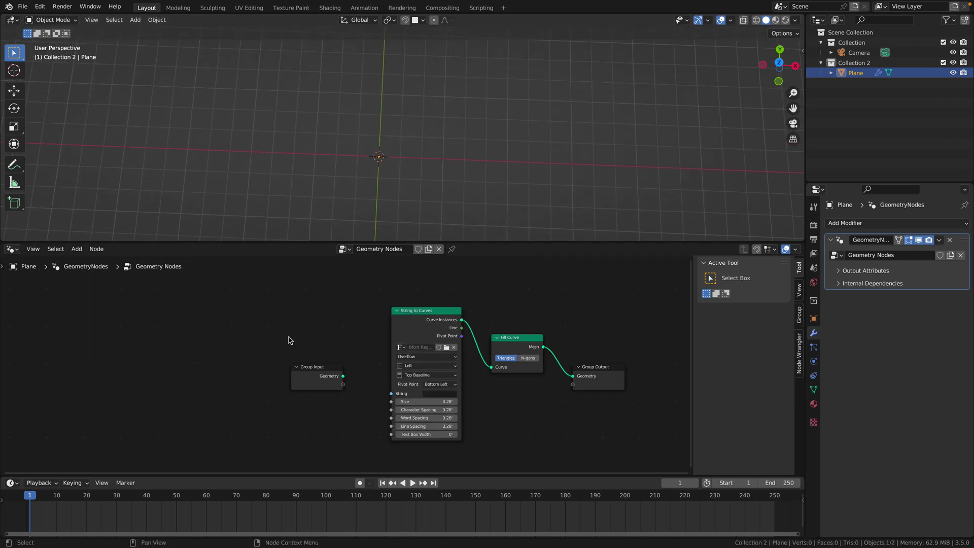
key("shift+a")
type("scene time")
key("Return")
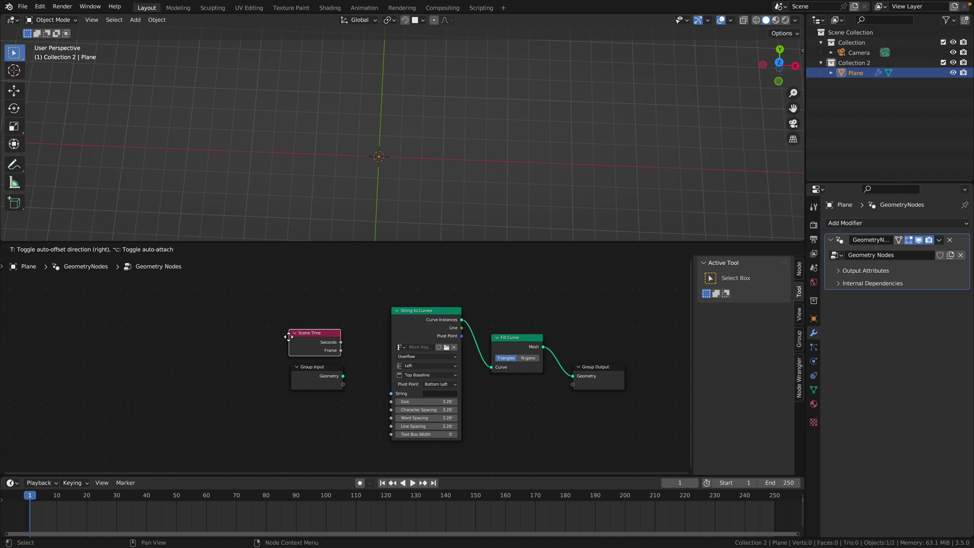
left_click(278, 424)
Feed Scene Time Seconds through a Value to String node into String to Curves.
left_click_drag(277, 422, 308, 412)
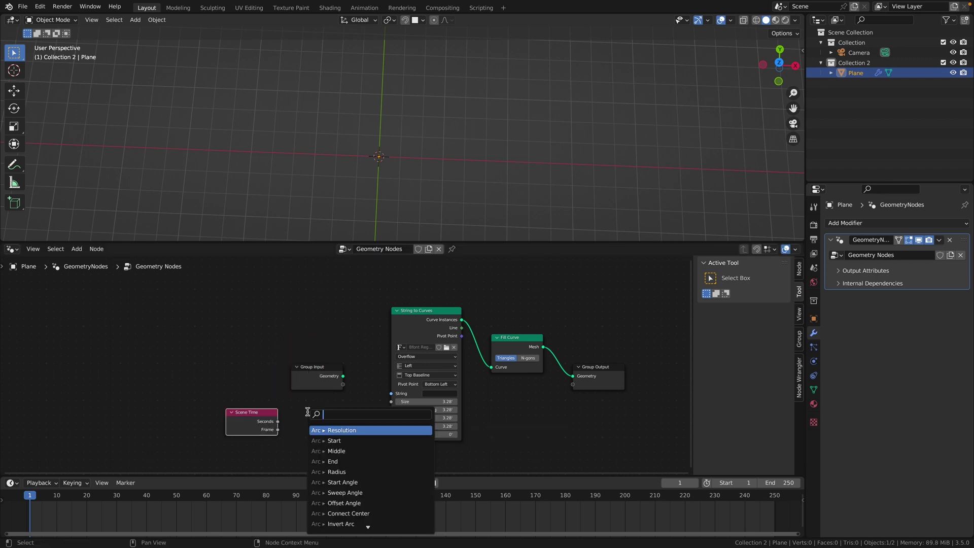
type("value yo")
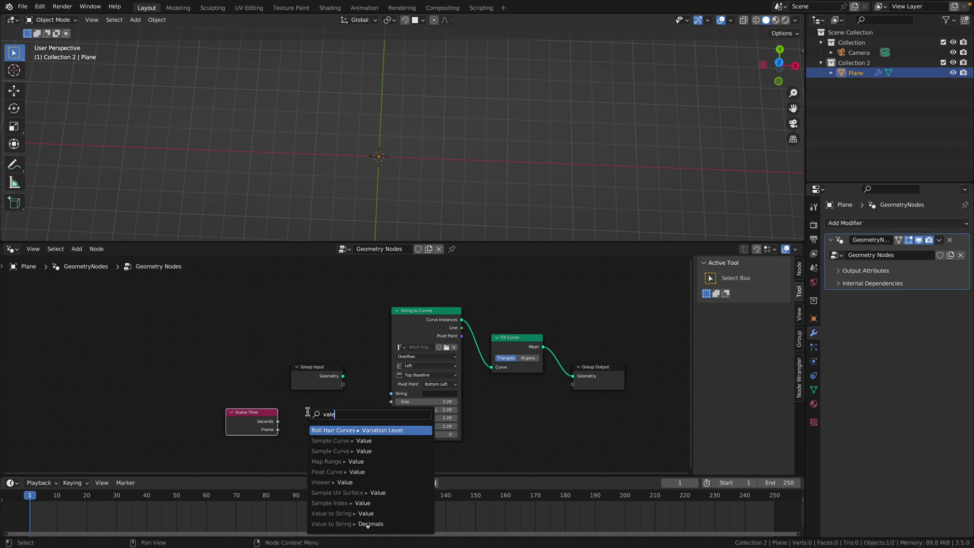
key("BackSpace")
key("BackSpace")
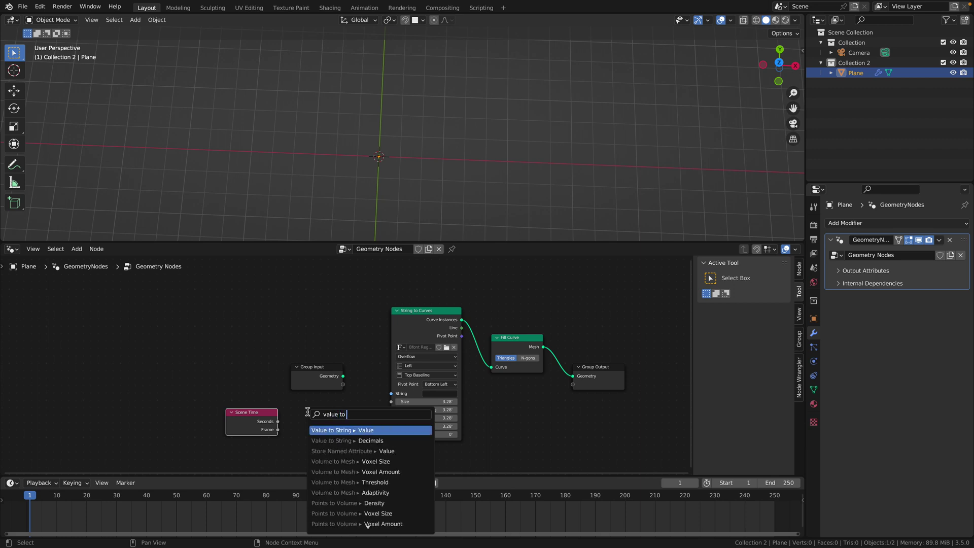
key("Return")
left_click(308, 411)
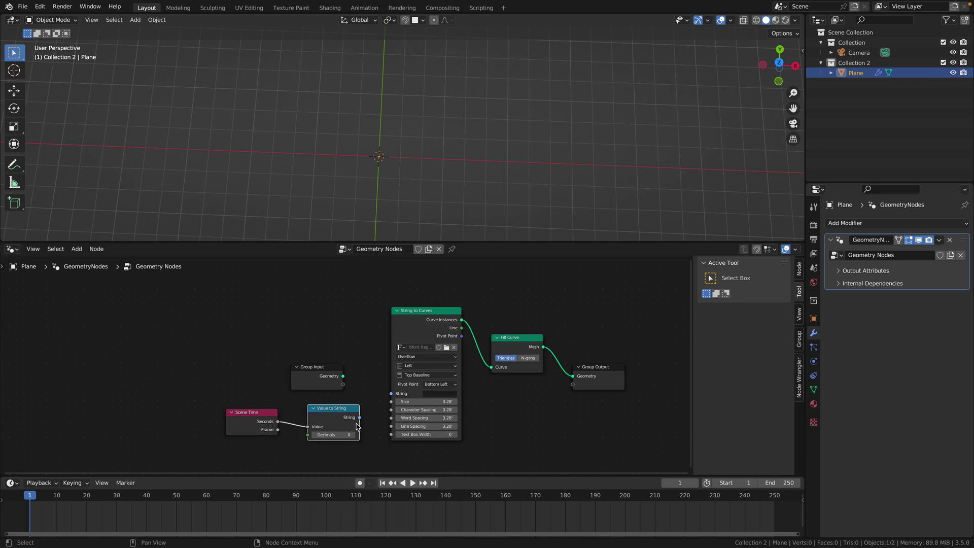
left_click_drag(361, 420, 394, 399)
Play the animation and scrub frames to watch the seconds count up.
key("space")
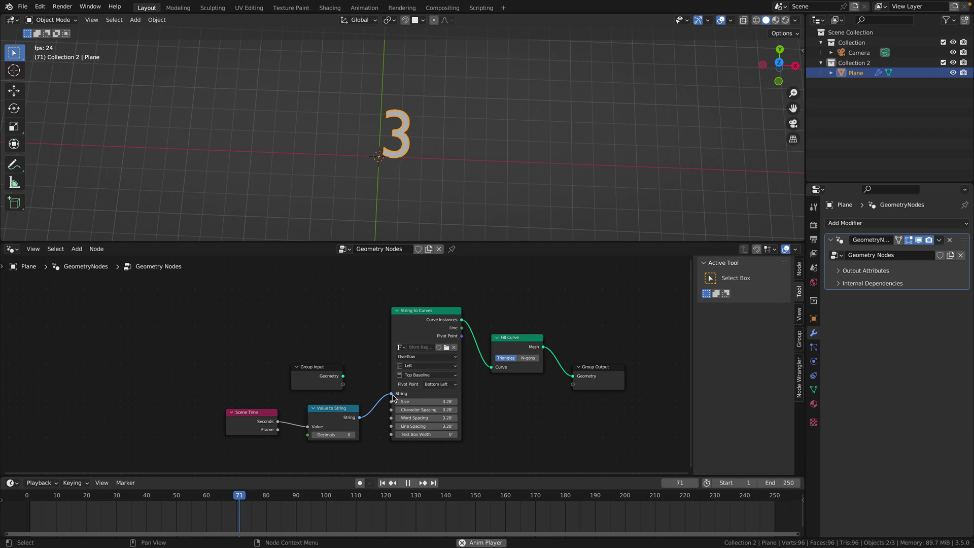
key("space")
left_click_drag(670, 499, 619, 508)
Insert a Join Strings node on the seconds link, with the seconds text in Strings.
key("ctrl+z")
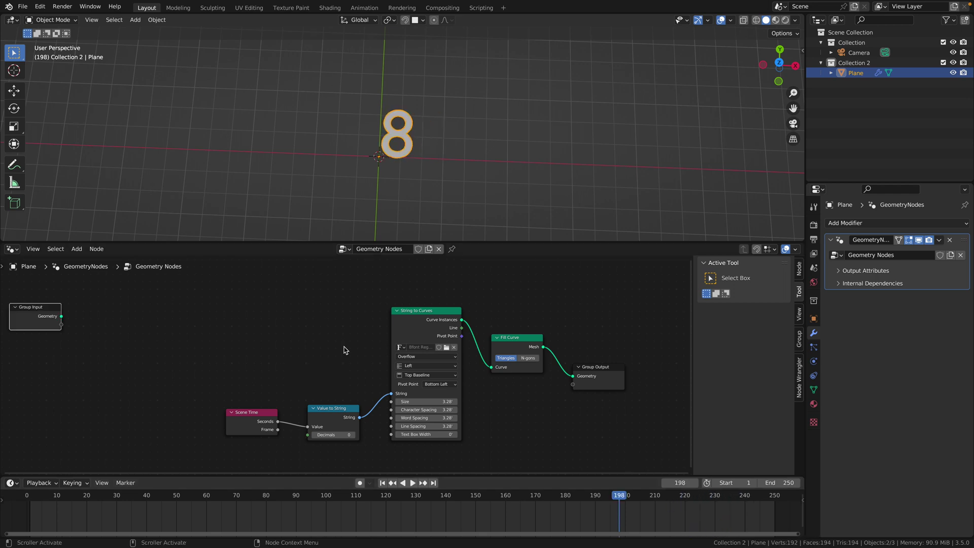
key("shift+a")
type("join")
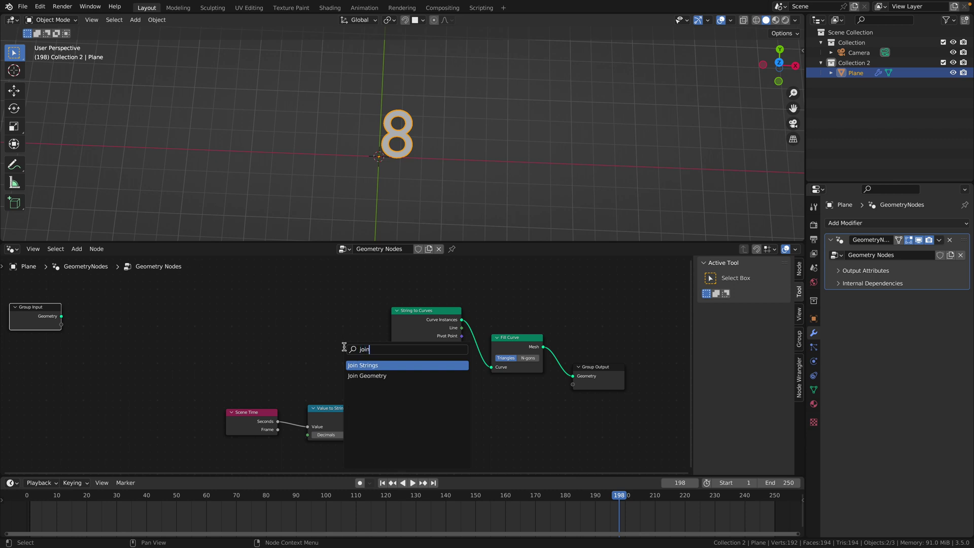
key("Return")
left_click(344, 395)
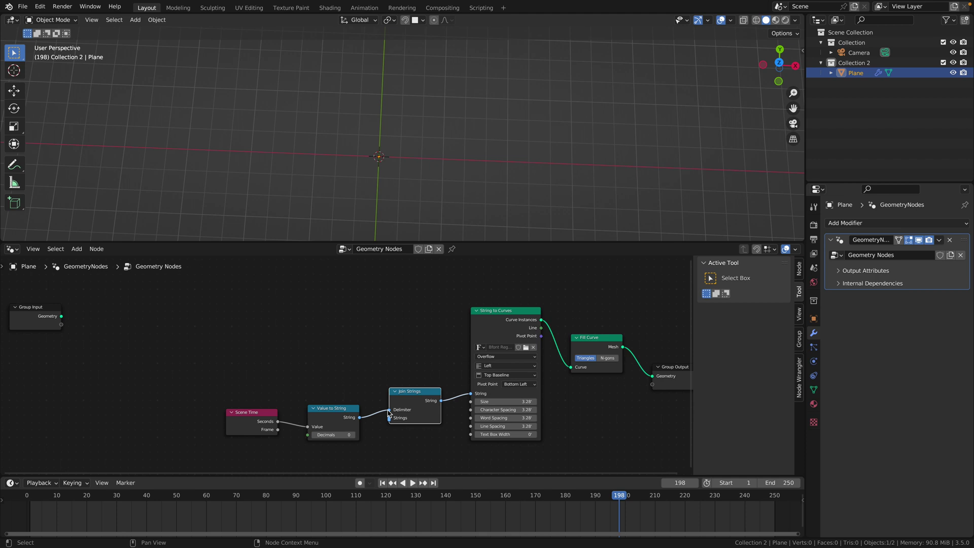
left_click_drag(389, 411, 390, 418)
Join a '0' String before the seconds and check frames 171 and 207.
key("shift+a")
type("stong")
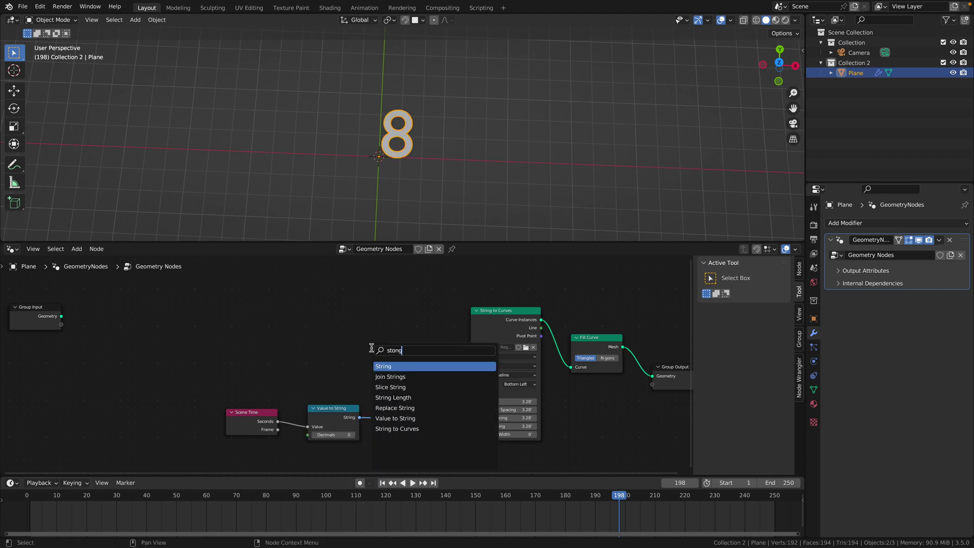
key("Return")
double_click(335, 351)
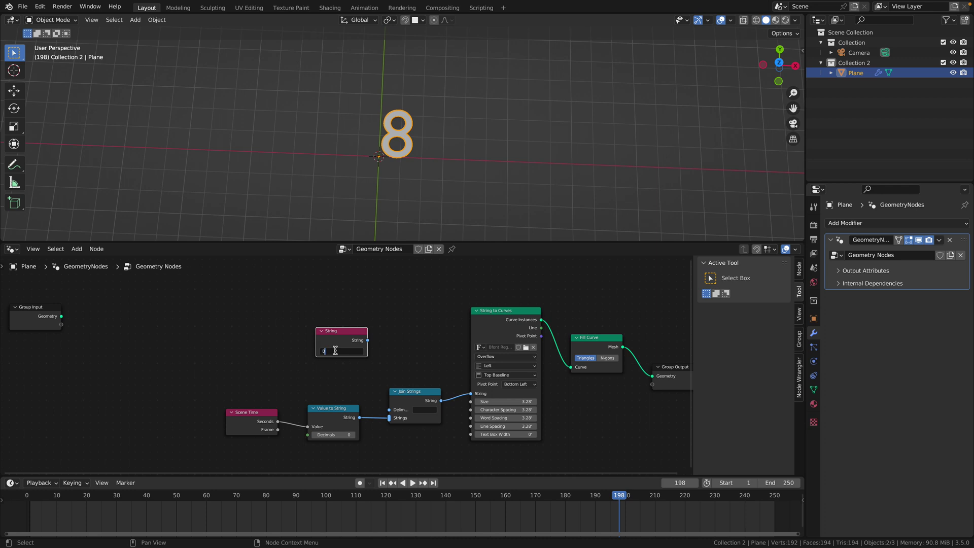
key("Return")
left_click_drag(368, 344, 389, 418)
left_click_drag(609, 508, 727, 515)
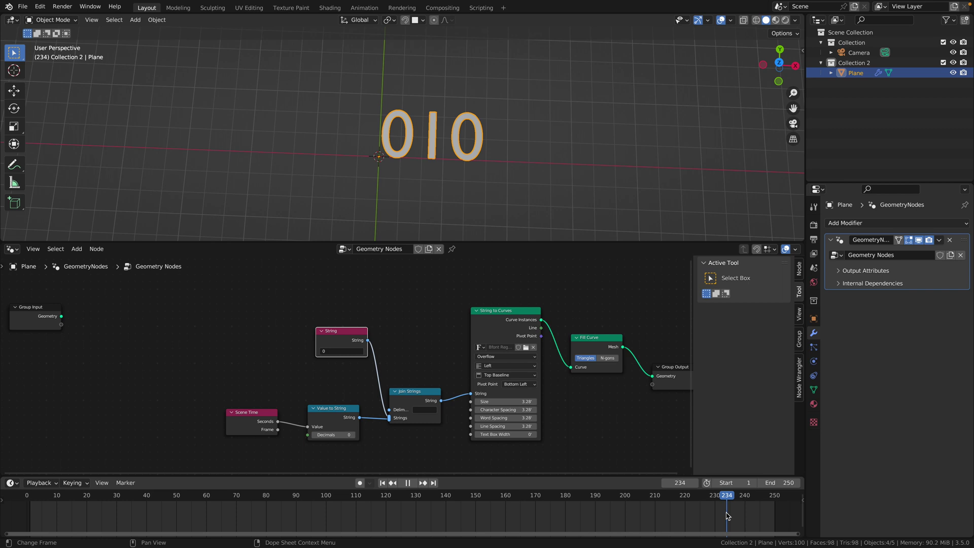
left_click_drag(728, 516, 646, 516)
Add a String-type Switch before String to Curves, with the plain number string in True.
key("shift+a")
type("sw")
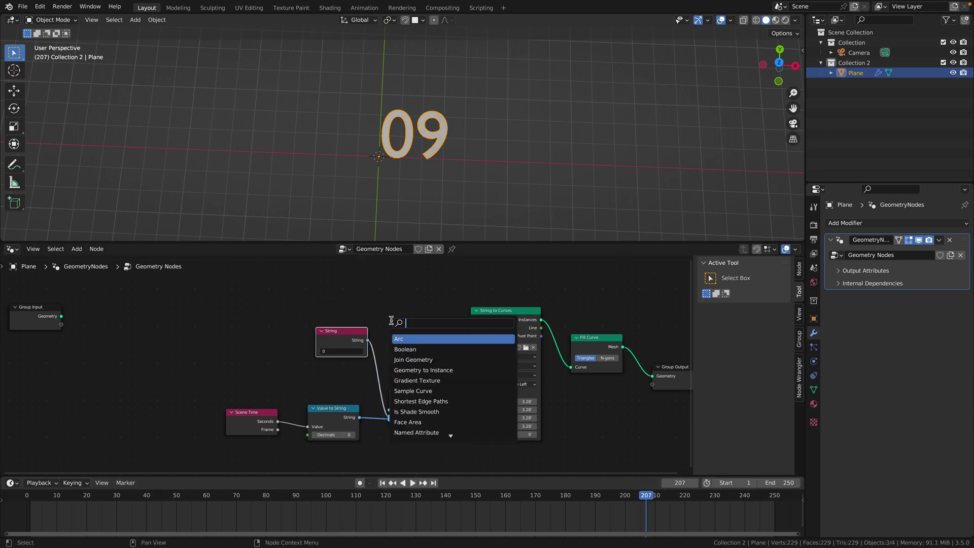
key("Return")
left_click(391, 321)
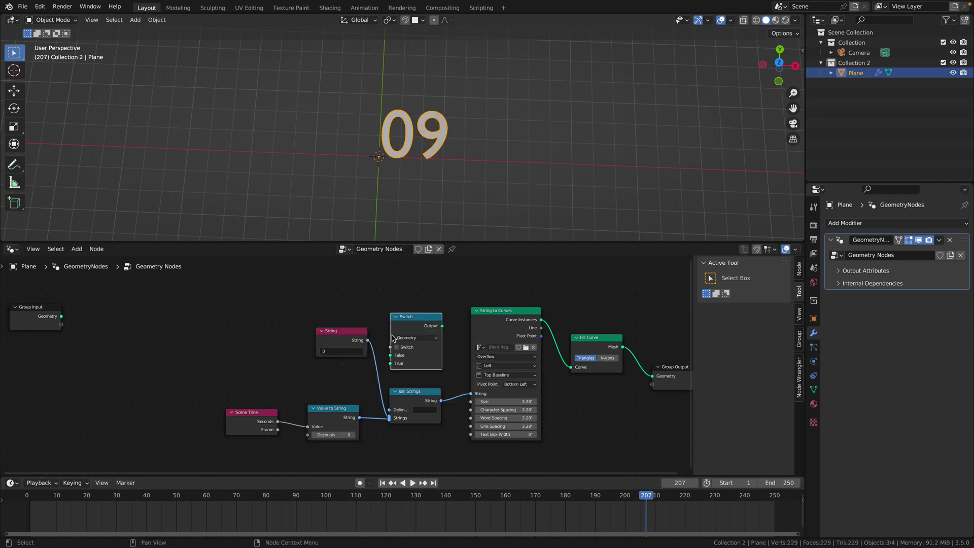
left_click(415, 337)
left_click(422, 380)
left_click_drag(424, 320, 466, 380)
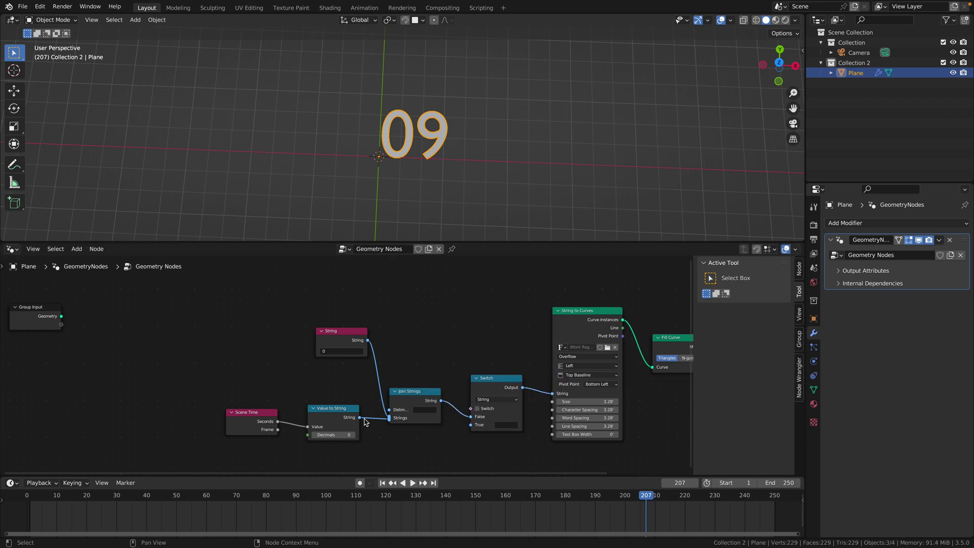
left_click_drag(360, 418, 472, 429)
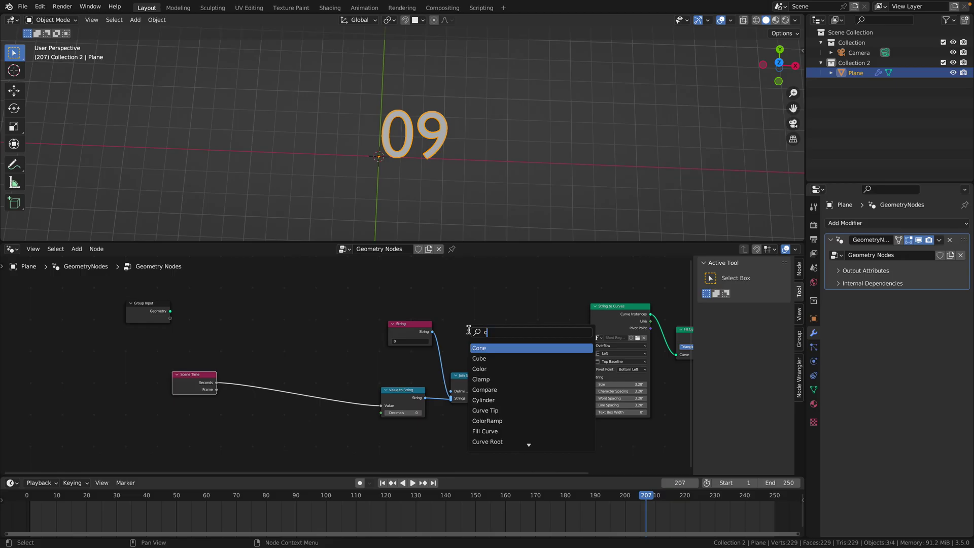
Add a Greater Than comparison with B set to 9.
type("omp")
key("Return")
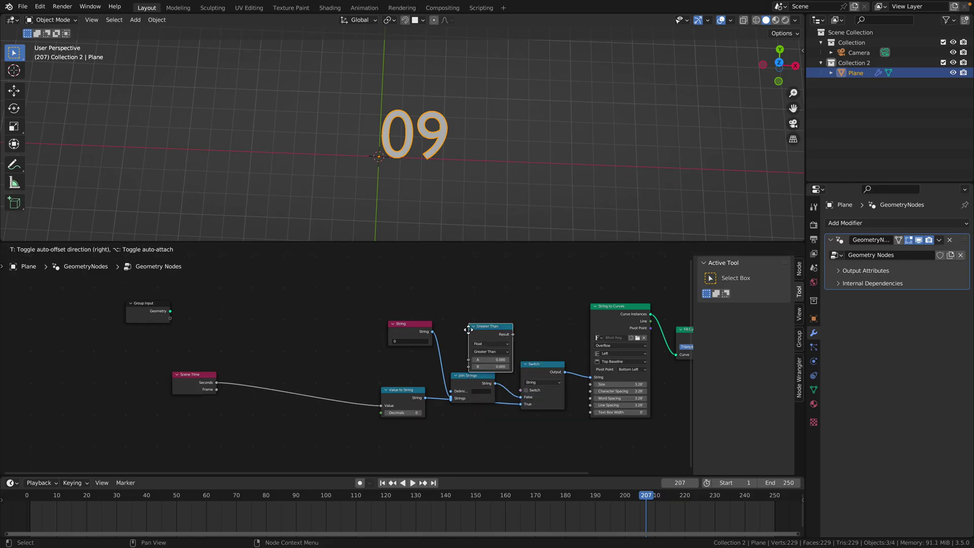
left_click(452, 305)
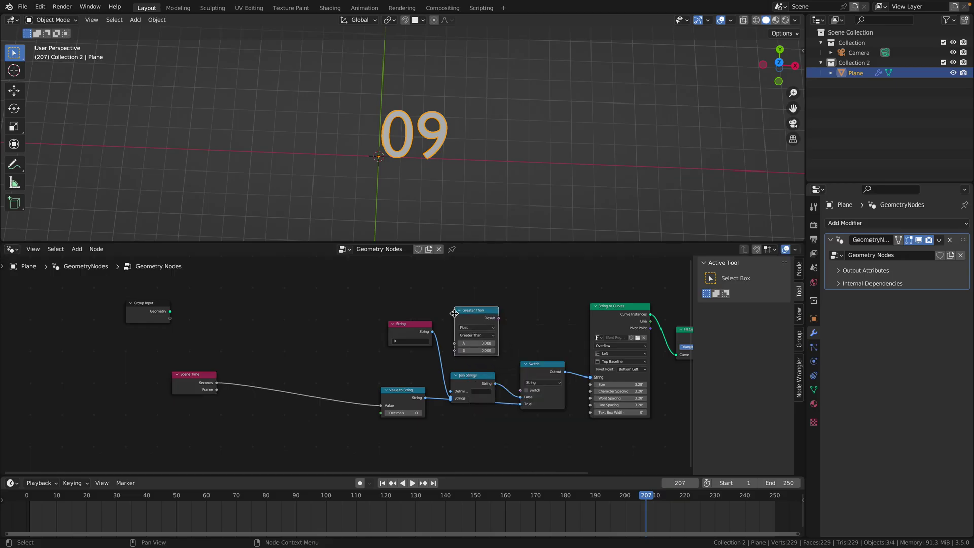
left_click(490, 350)
type("9")
key("Return")
Chain Snap, Wrap and Map Range nodes feeding into the Greater Than comparison.
left_click_drag(454, 351, 347, 333)
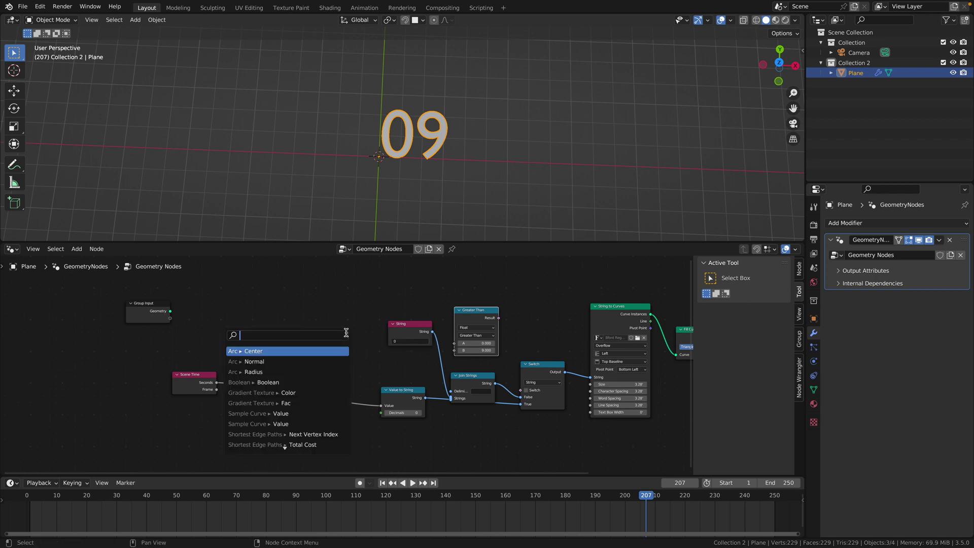
type("mapra")
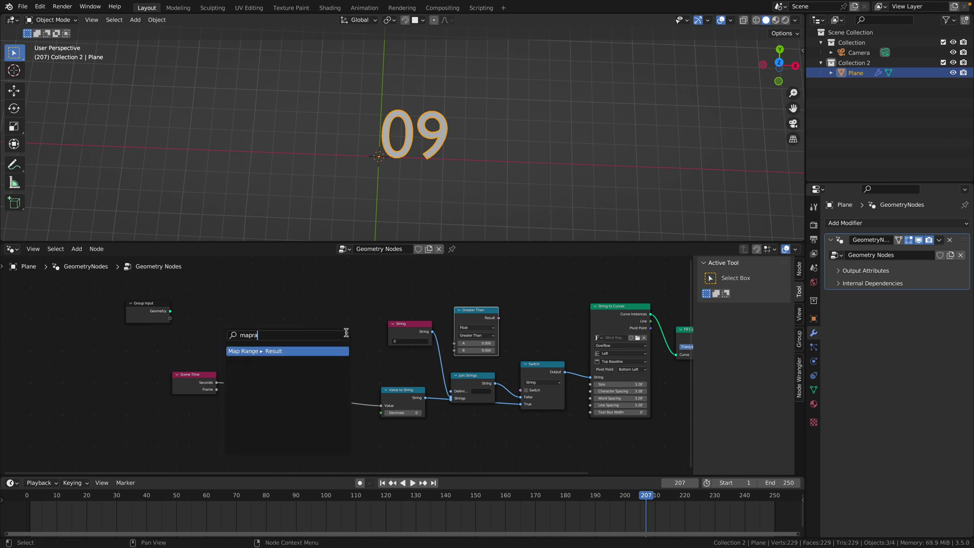
key("Return")
middle_click_drag(315, 340, 496, 364)
left_click_drag(495, 365, 456, 357)
type("wrap")
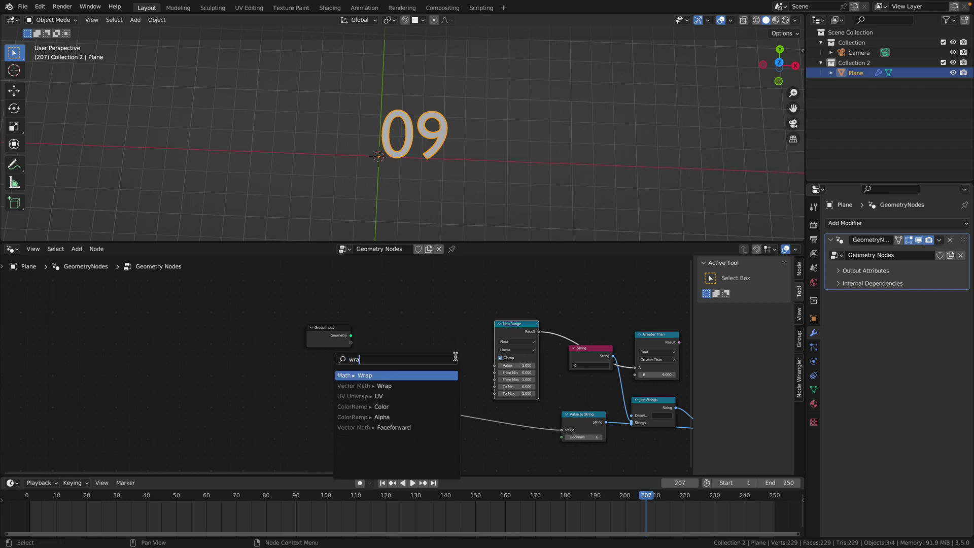
key("Return")
left_click(482, 346)
left_click_drag(439, 377, 408, 351)
type("snap")
key("Return")
key("Home")
Group Snap, Wrap, Map Range and the comparison, linking Map Range Result to Value to String.
left_click_drag(228, 291, 499, 432)
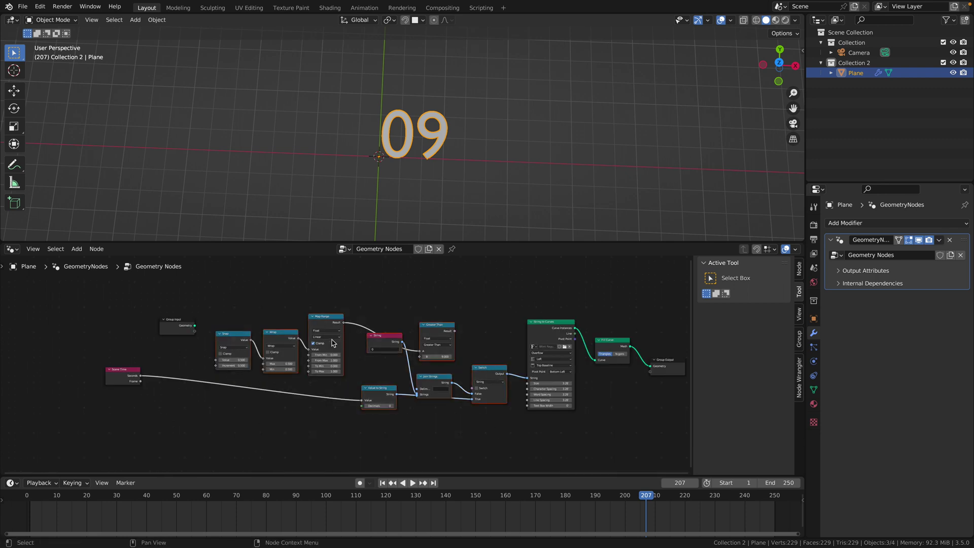
key("ctrl")
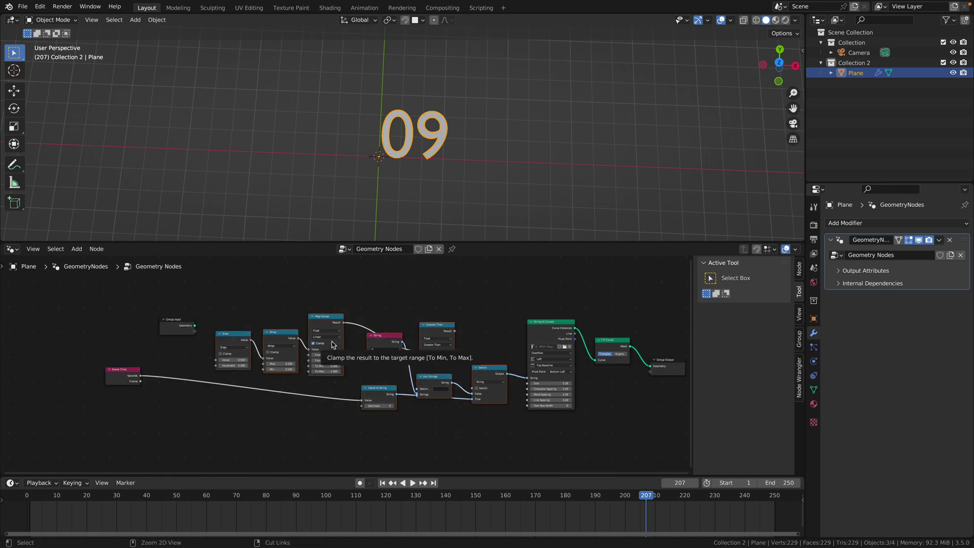
key("ctrl+g")
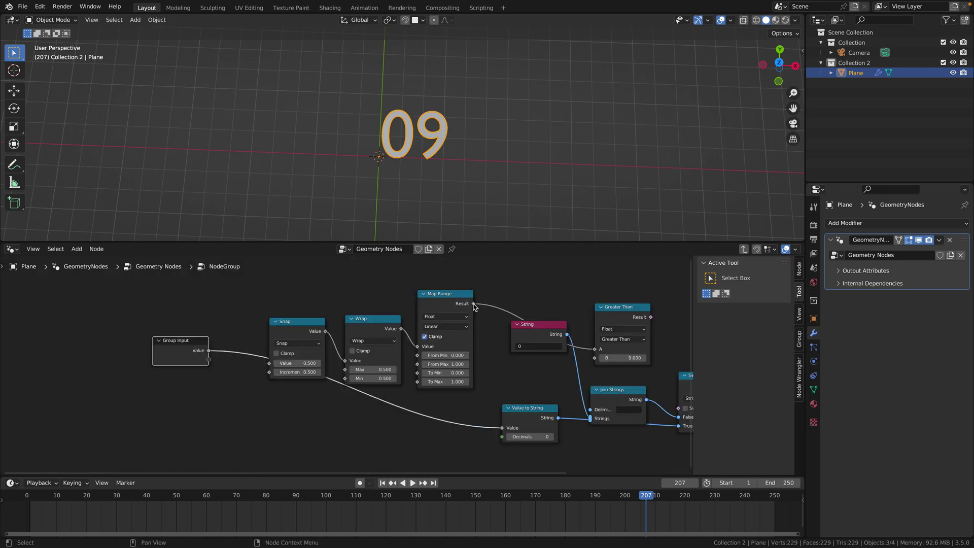
left_click_drag(474, 306, 503, 432)
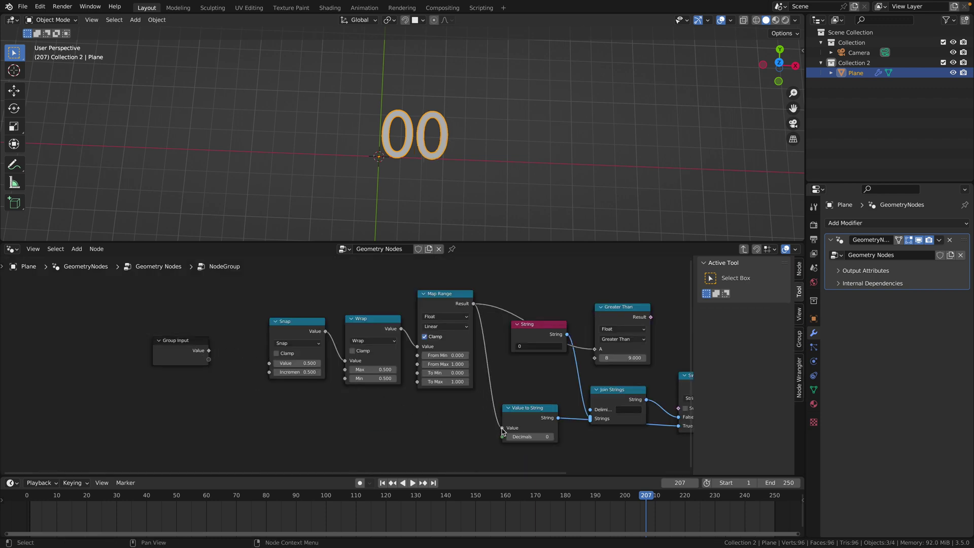
Rename the group's Value input to Seconds and connect it to Snap's Value.
left_click(202, 352)
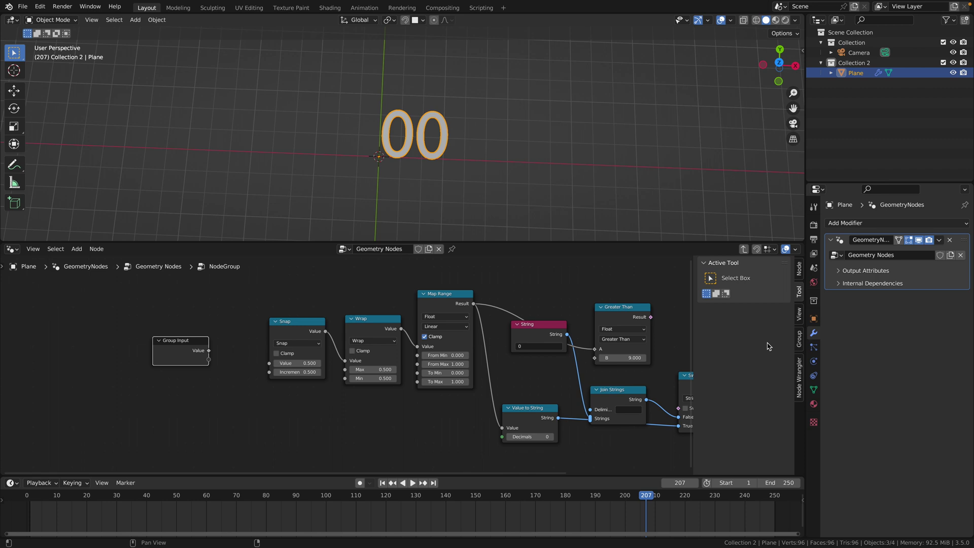
left_click(800, 340)
left_click(726, 282)
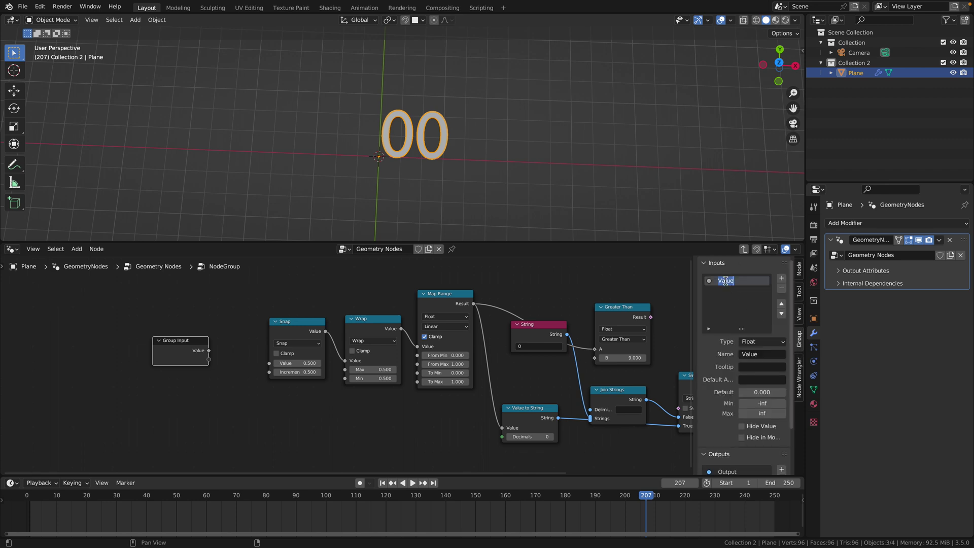
double_click(726, 282)
type("Seconds")
key("Return")
mouse_move(208, 351)
left_mouse_down()
mouse_move(269, 363)
mouse_move(207, 364)
left_mouse_up()
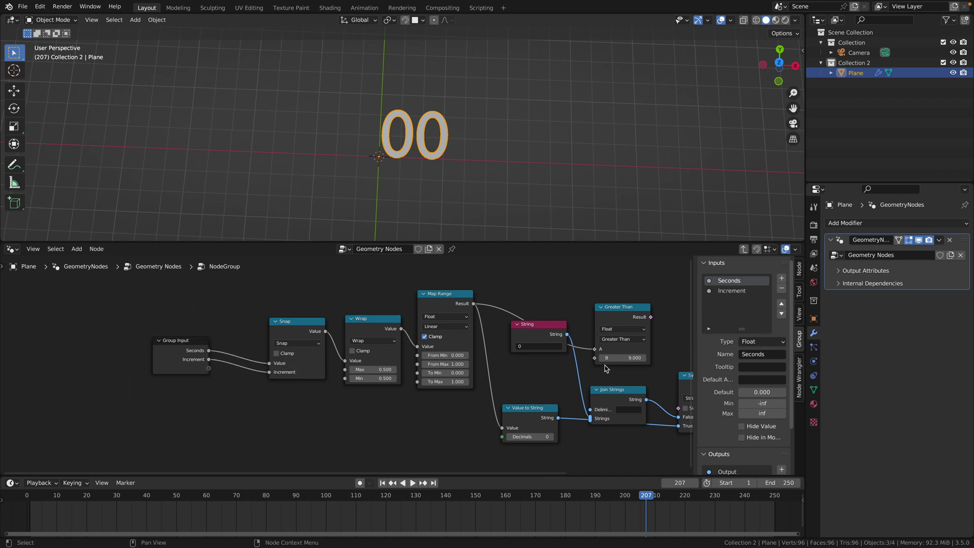
Rename the Increment input to Seconds per Value and feed it into a Math Multiply node.
double_click(740, 291)
type("S")
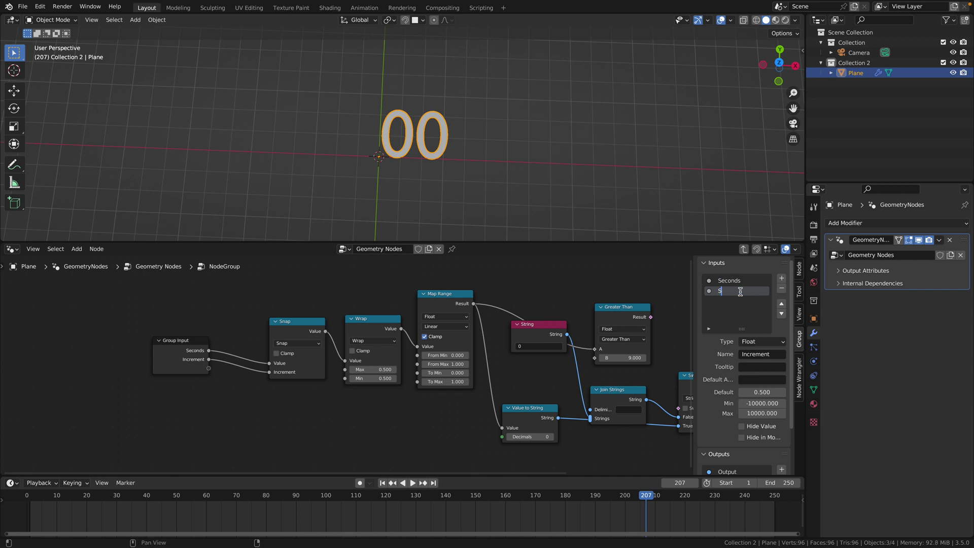
type("econds per Value")
key("Return")
left_click_drag(208, 359, 273, 425)
type("mul")
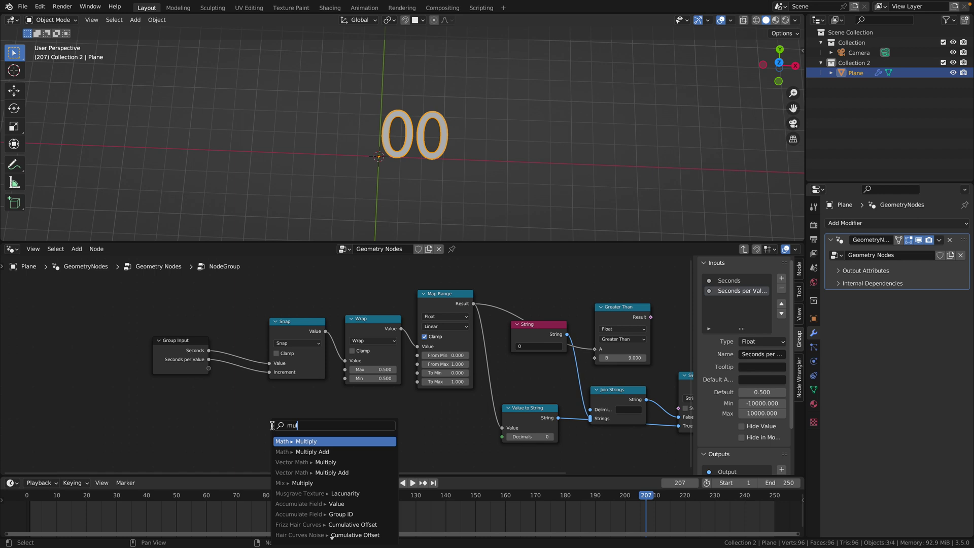
key("Return")
left_click(270, 442)
Expose Multiply's second value as a Maximum input and link Multiply to Wrap's Max.
left_click_drag(269, 451, 209, 368)
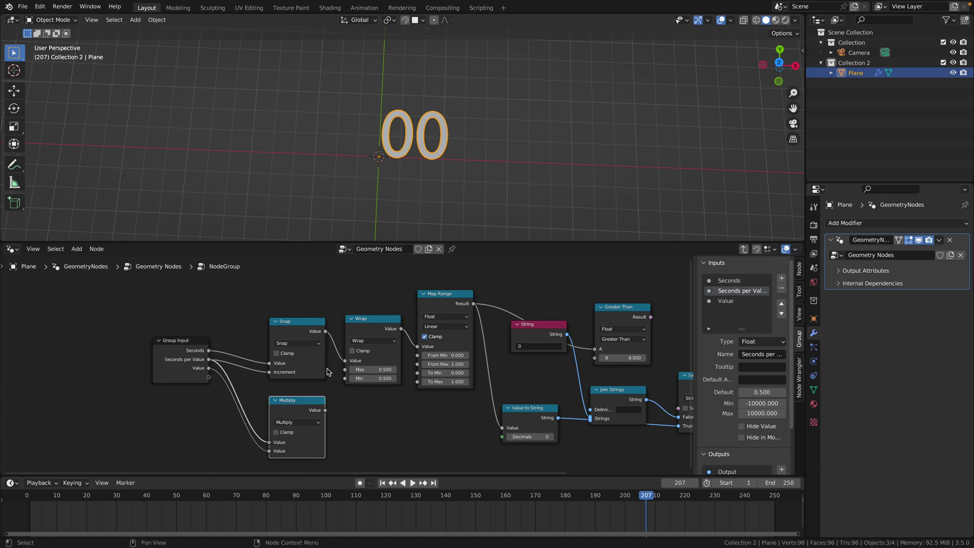
double_click(733, 302)
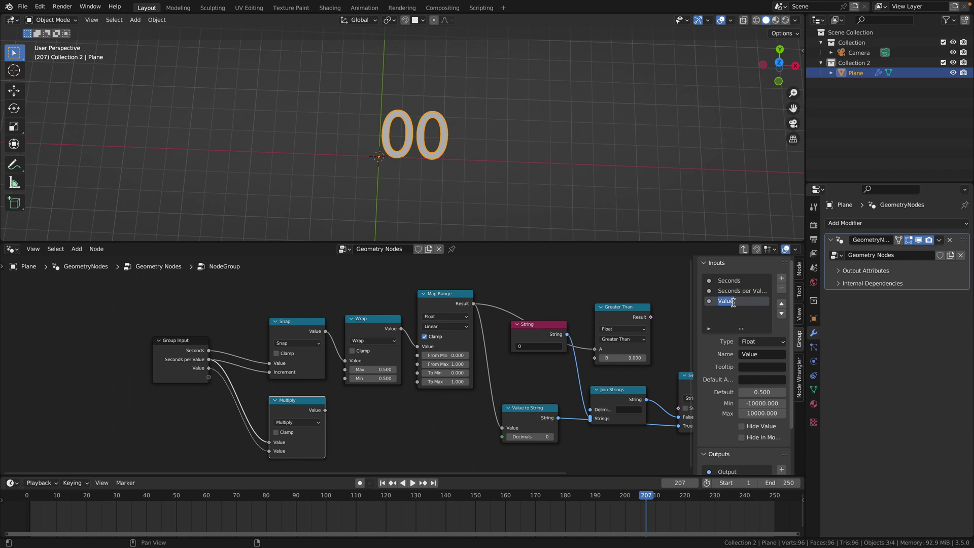
type("Maximum")
key("Return")
middle_click_drag(326, 414, 339, 385)
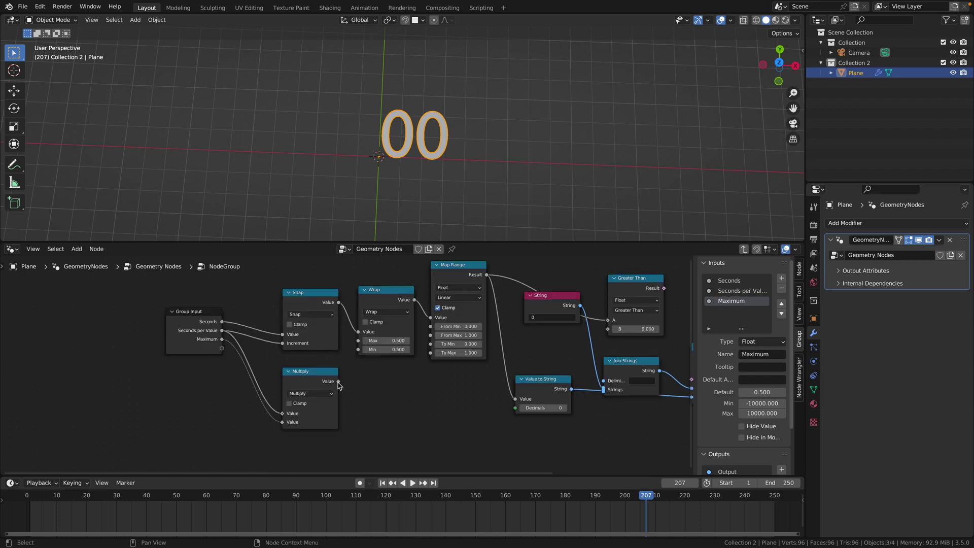
left_click_drag(338, 381, 223, 348)
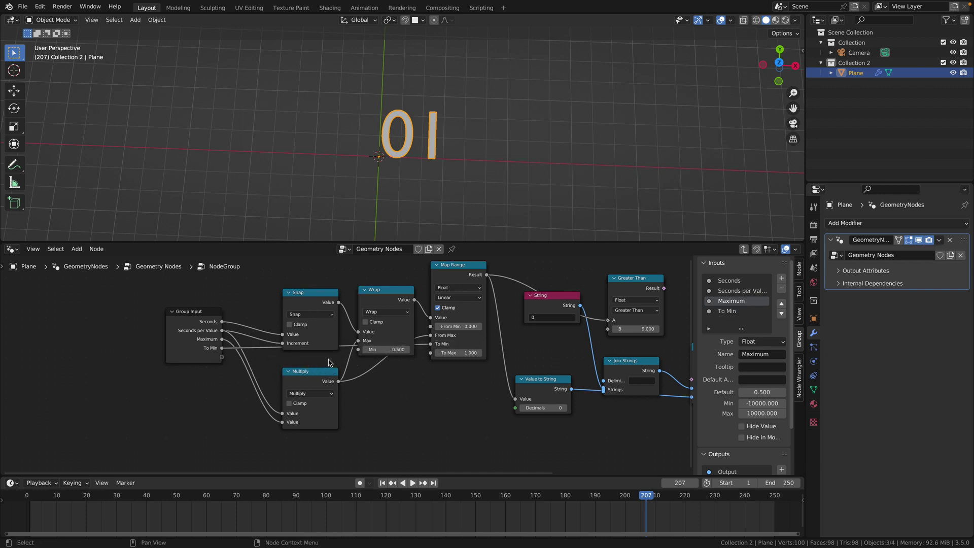
Add a Minimum input and sum it with Maximum into Map Range's To Max.
double_click(727, 311)
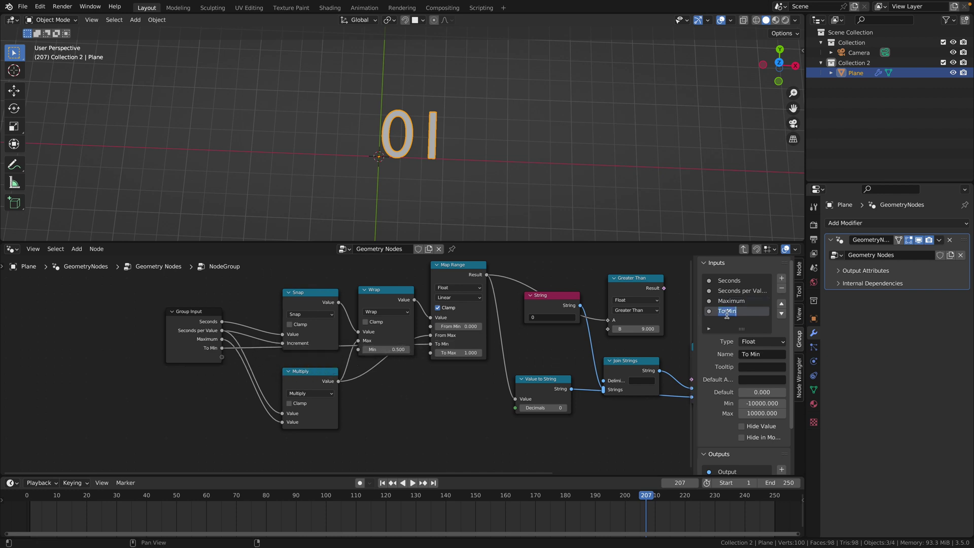
type("Minimum")
key("Return")
left_click_drag(223, 348, 359, 425)
type("add")
key("Return")
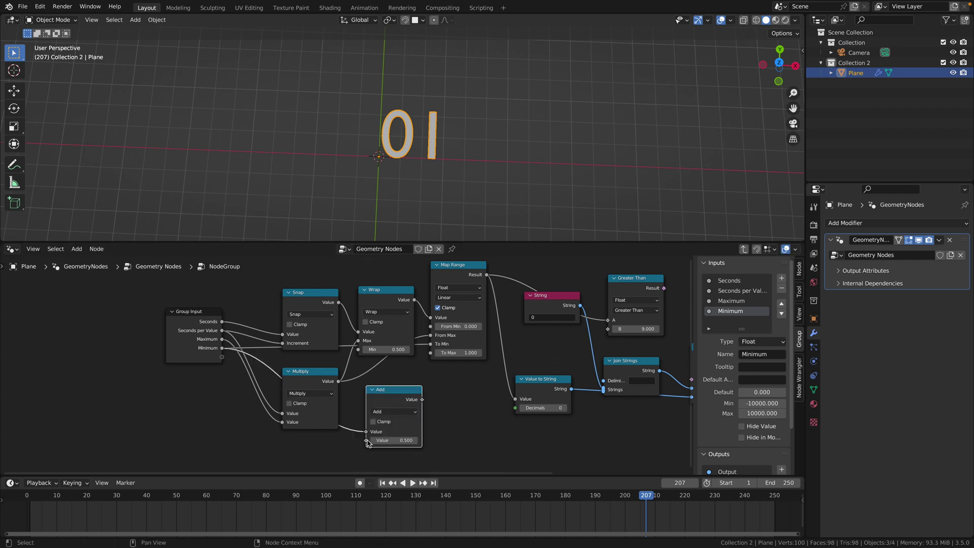
left_click_drag(367, 441, 222, 340)
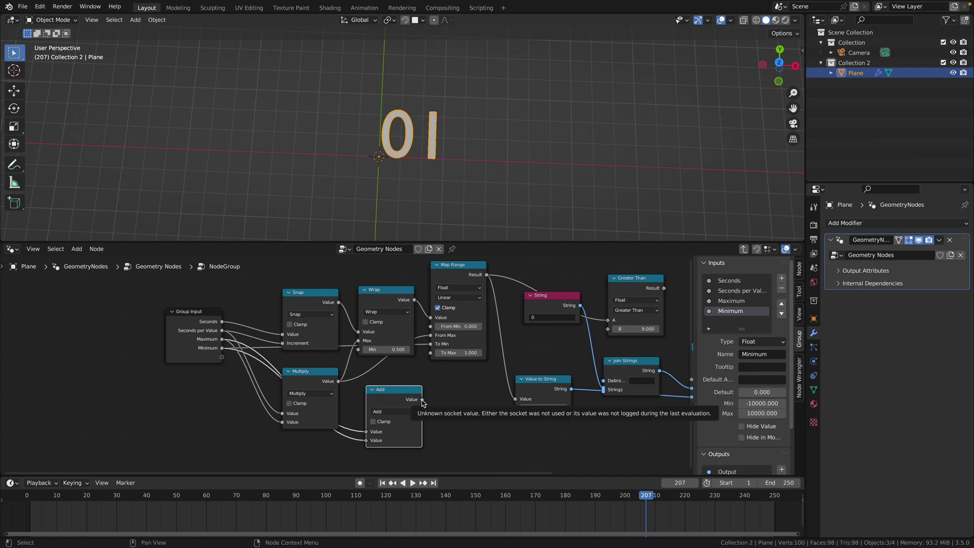
left_click_drag(422, 401, 431, 353)
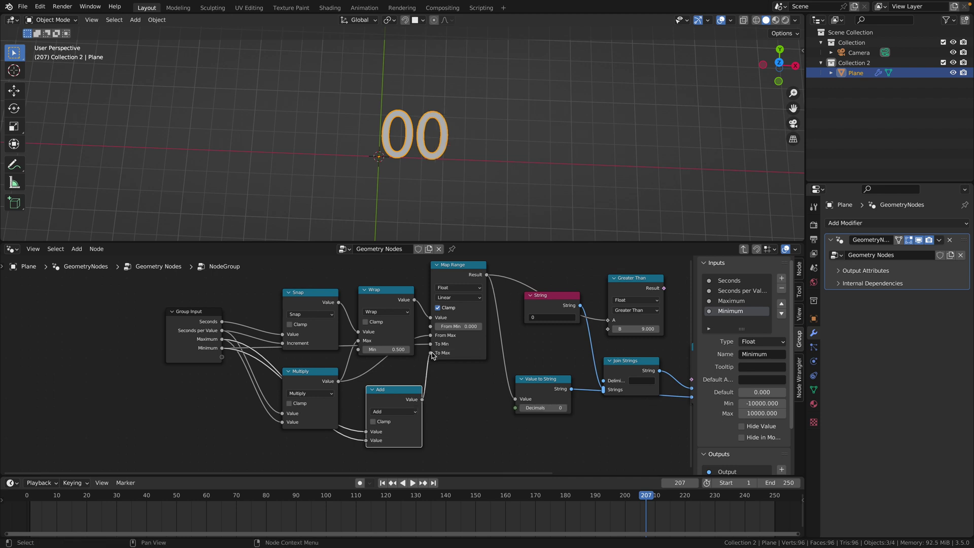
Set Wrap's Min to 0 and wire the Greater Than result into the Switch.
left_click(380, 349)
type("0")
key("Return")
middle_click_drag(661, 290, 475, 321)
mouse_move(477, 319)
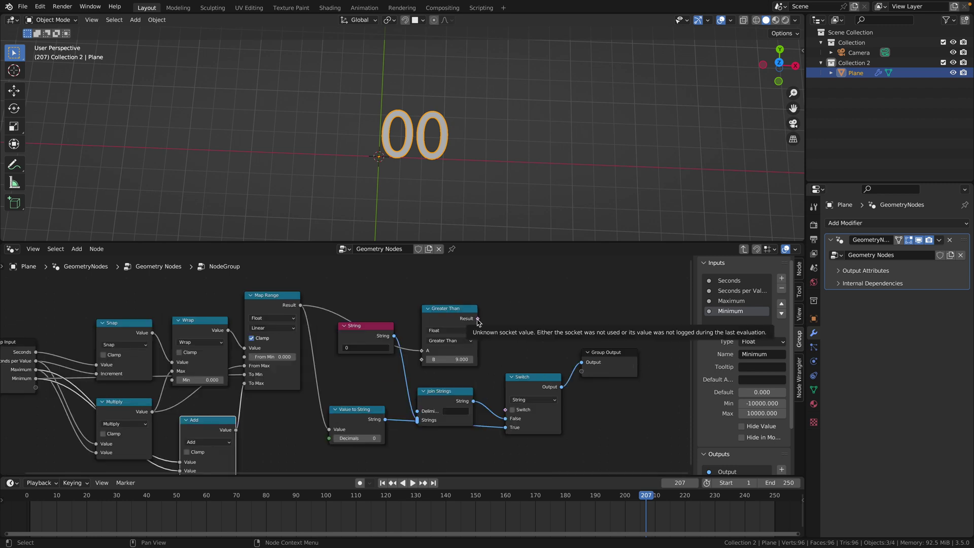
left_click_drag(477, 320, 506, 409)
Back in the main tree, set the group node to Seconds 1, Maximum 60, Minimum 0.
key("Home")
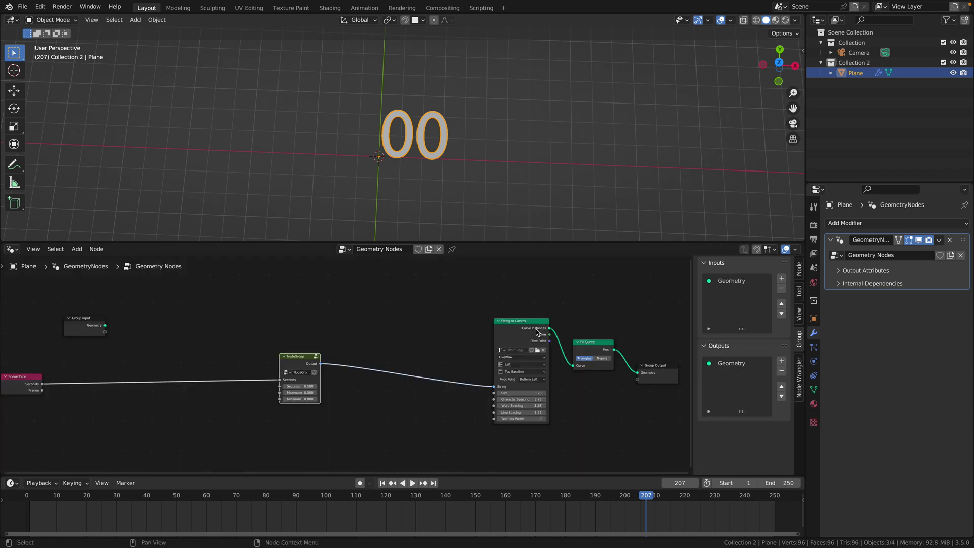
scroll(398, 355, "down", 1)
middle_click_drag(398, 354, 410, 344)
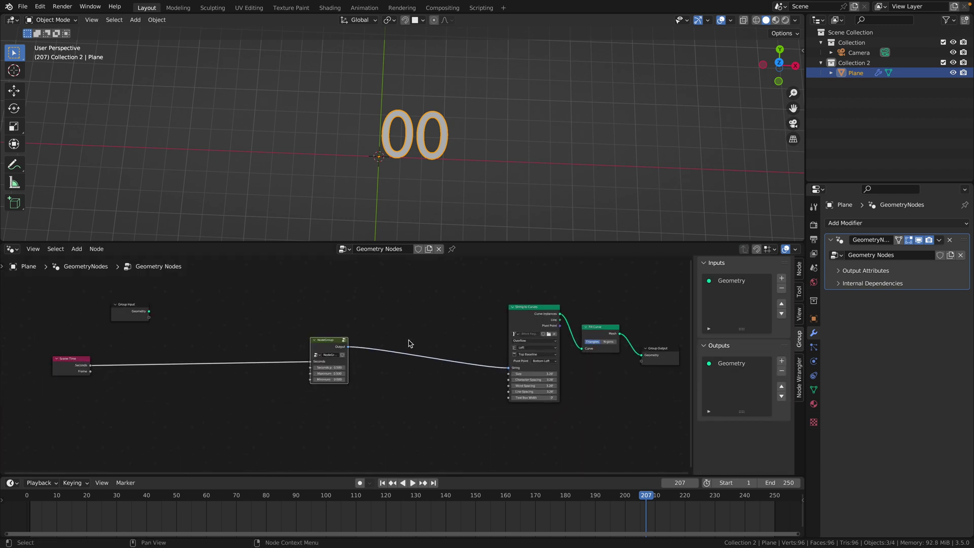
left_click(409, 345)
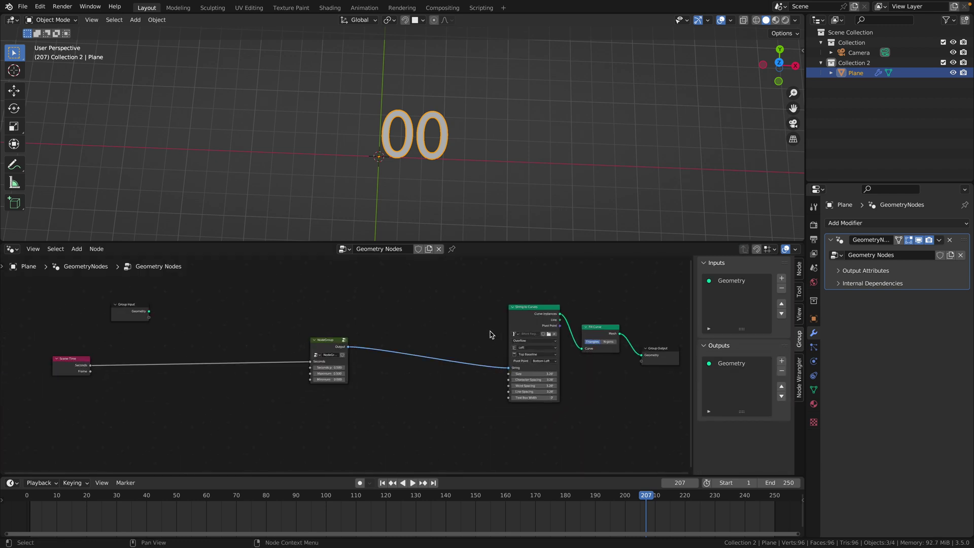
left_click(328, 367)
type("1")
left_click(332, 375)
key("Return")
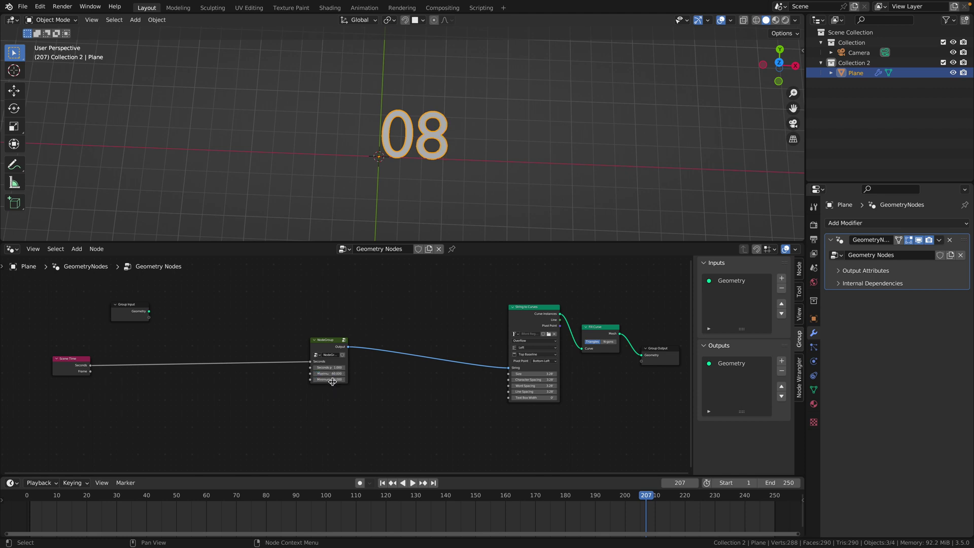
left_click(333, 380)
key("Return")
Play and stop the animation to test the counter, which reads 03.
key("space")
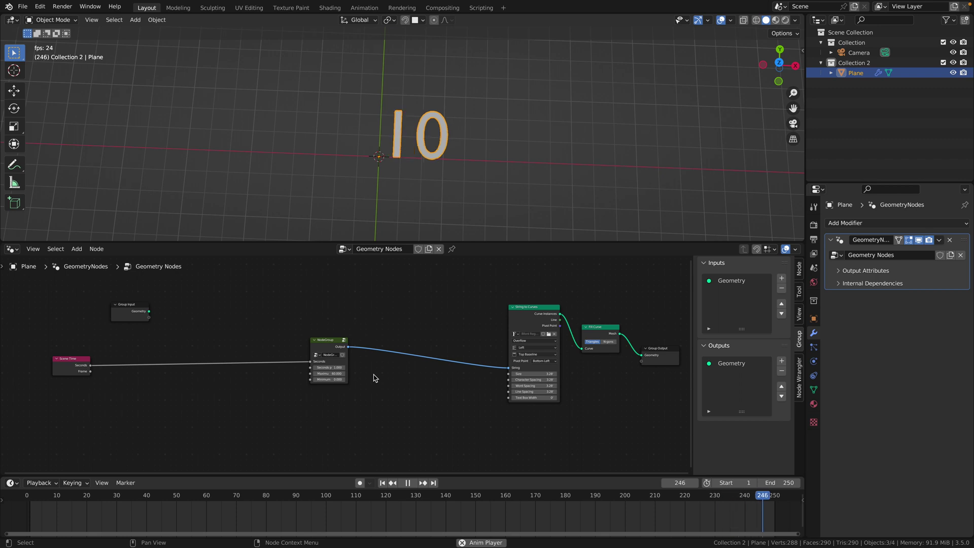
key("space")
middle_click_drag(374, 377, 373, 394)
Insert a Join Strings node on the text link, fed by the seconds group output.
key("shift+a")
left_click(414, 333)
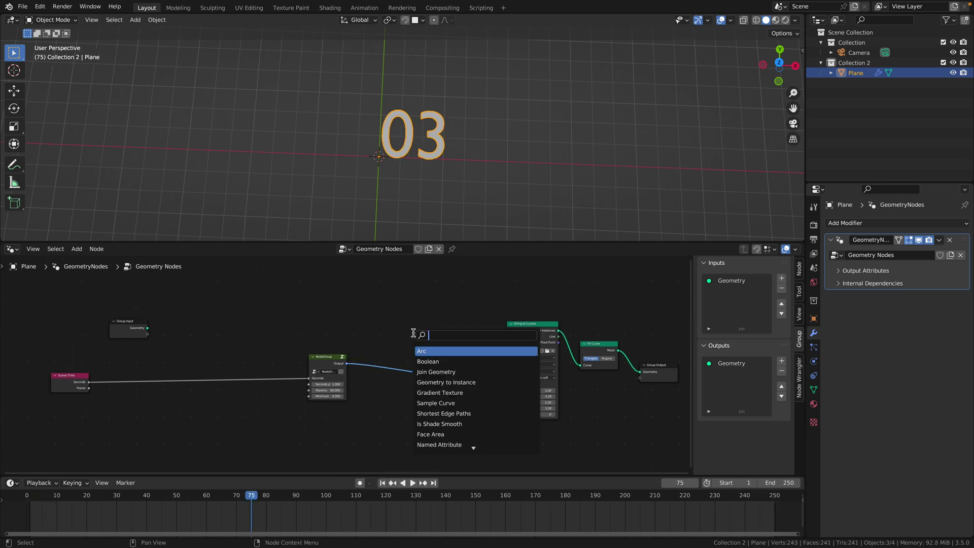
type("join")
key("Return")
left_click(416, 353)
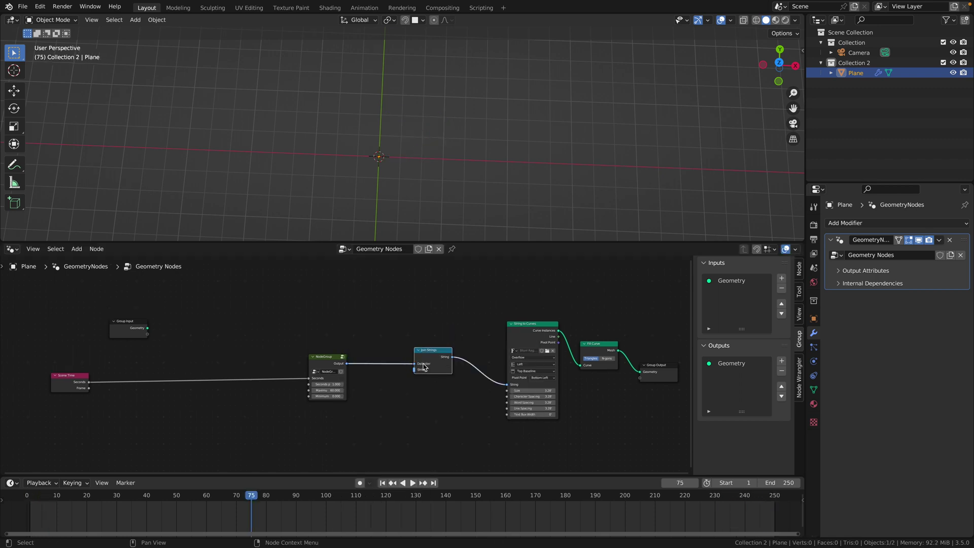
left_click_drag(414, 369, 414, 374)
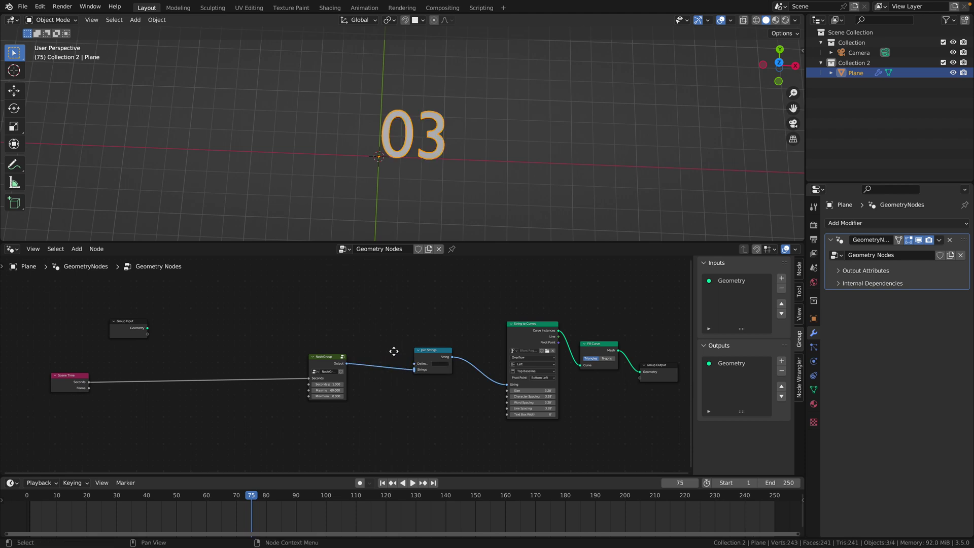
Add a String node above the seconds group and link it into Join Strings.
key("shift+a")
type("string")
key("Return")
left_click(323, 358)
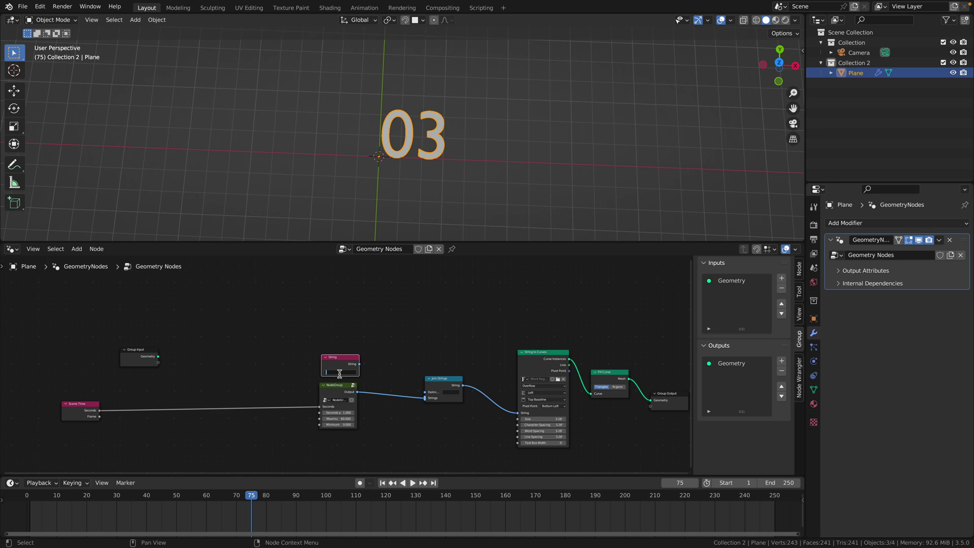
left_click_drag(359, 365, 425, 399)
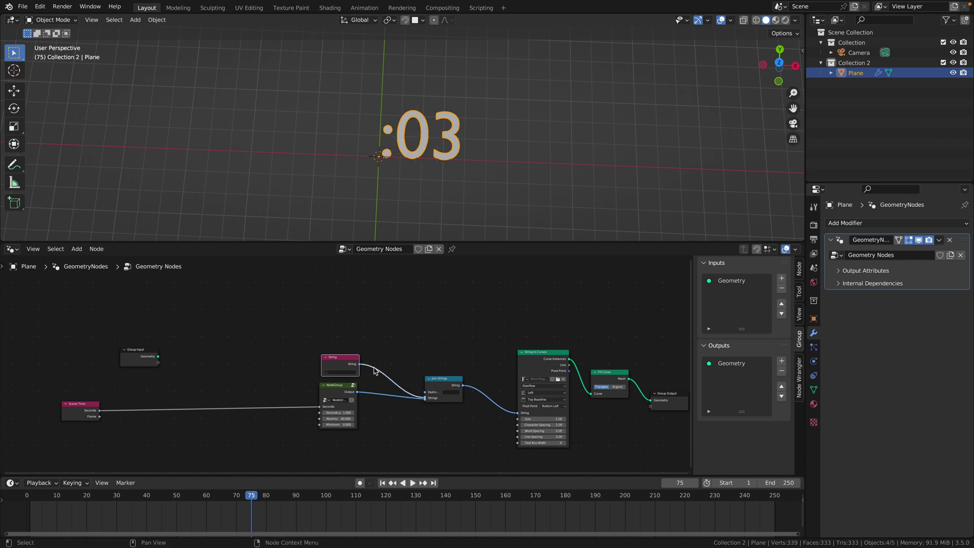
Duplicate the String and seconds group pair above and link both copies into Join Strings.
left_click_drag(297, 337, 359, 425)
key("shift+d")
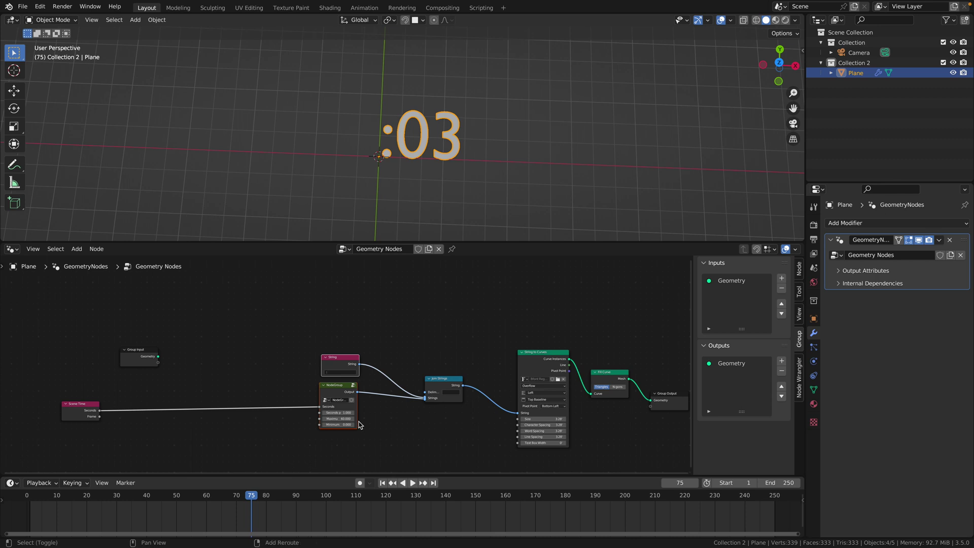
left_click(358, 338)
left_click_drag(354, 328, 420, 417)
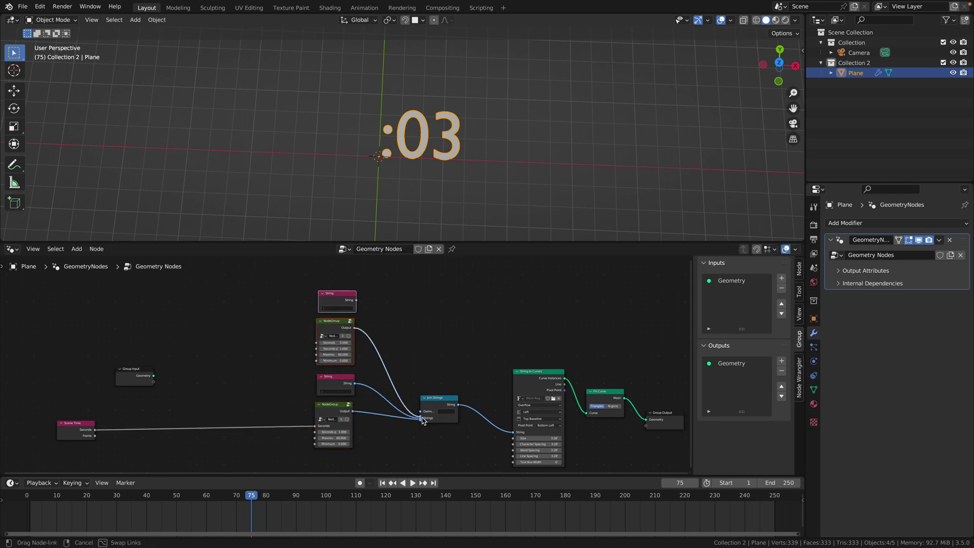
left_click_drag(357, 300, 421, 418)
Feed Scene Time seconds into the copied group and set it to 60 seconds per minute.
left_click_drag(94, 431, 316, 343)
left_click(336, 348)
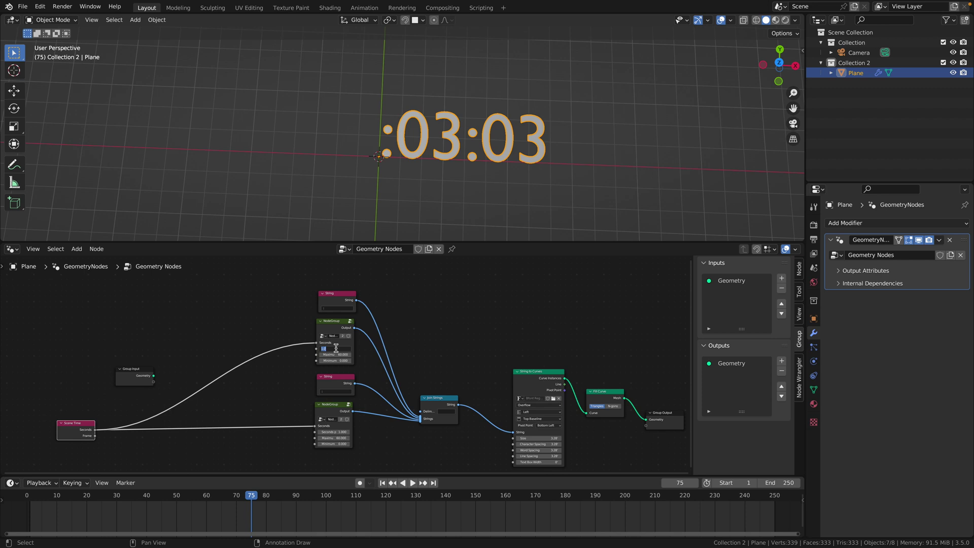
key("Return")
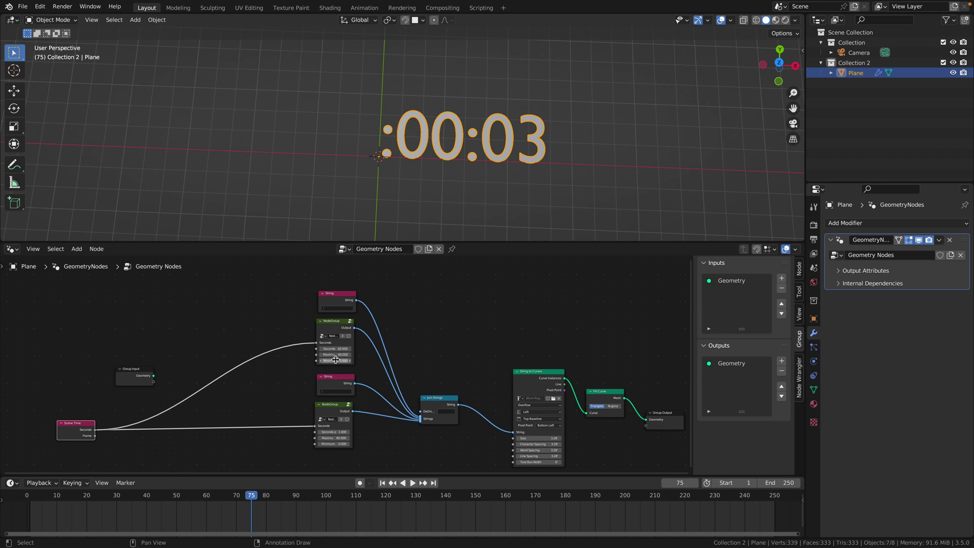
Add an hours group fed by Scene Time with Seconds 3600, Maximum 12, Minimum 1.
middle_click_drag(335, 360, 339, 401)
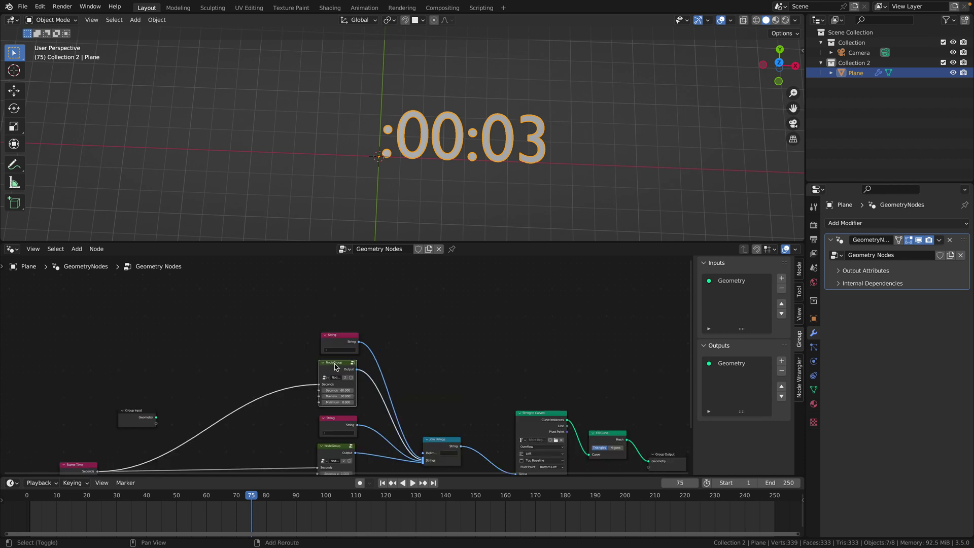
key("shift+d")
left_click(338, 279)
middle_click_drag(283, 370, 289, 356)
left_click_drag(103, 457, 327, 288)
left_click(352, 293)
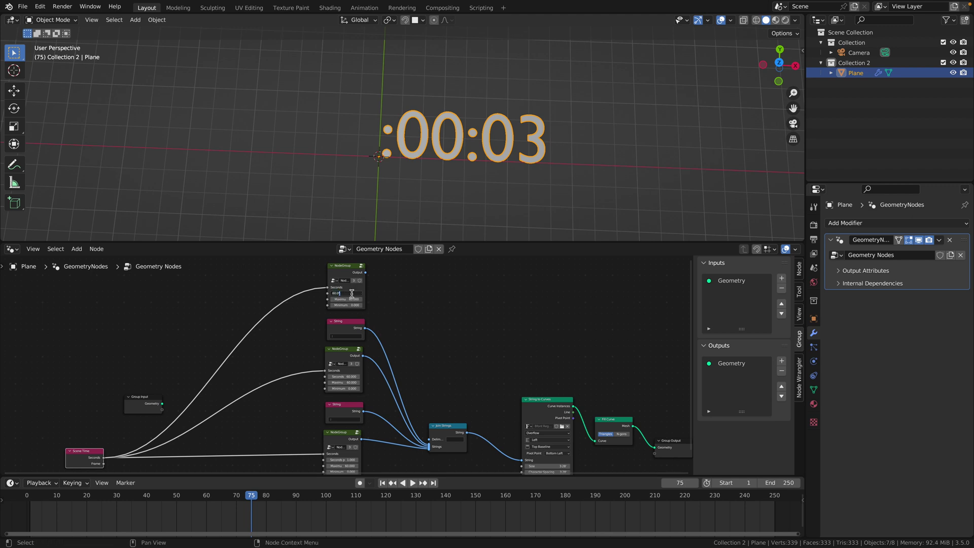
left_click(349, 300)
type("12")
key("Return")
left_click(344, 306)
key("Return")
Link the hours group into Join Strings and play the animation to watch the clock tick.
left_click_drag(365, 272, 428, 446)
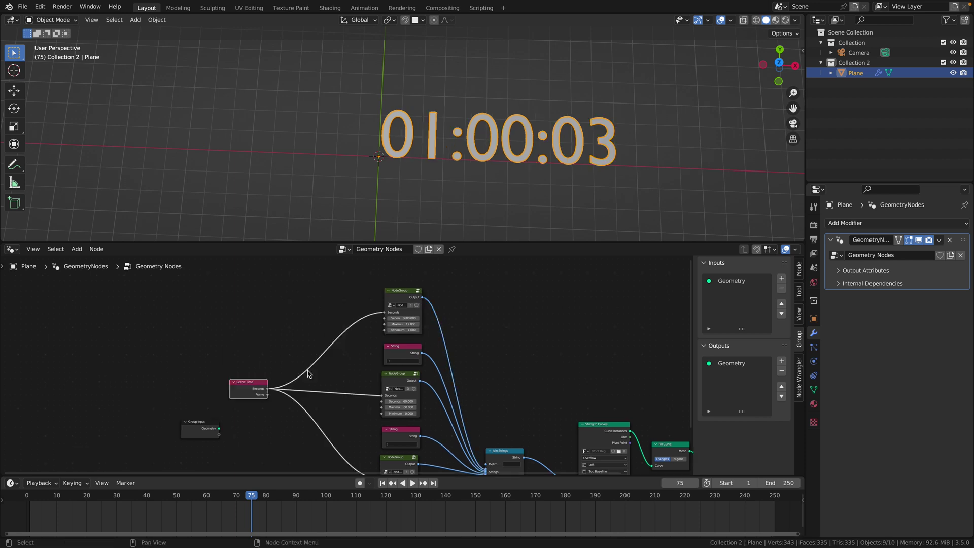
key("space")
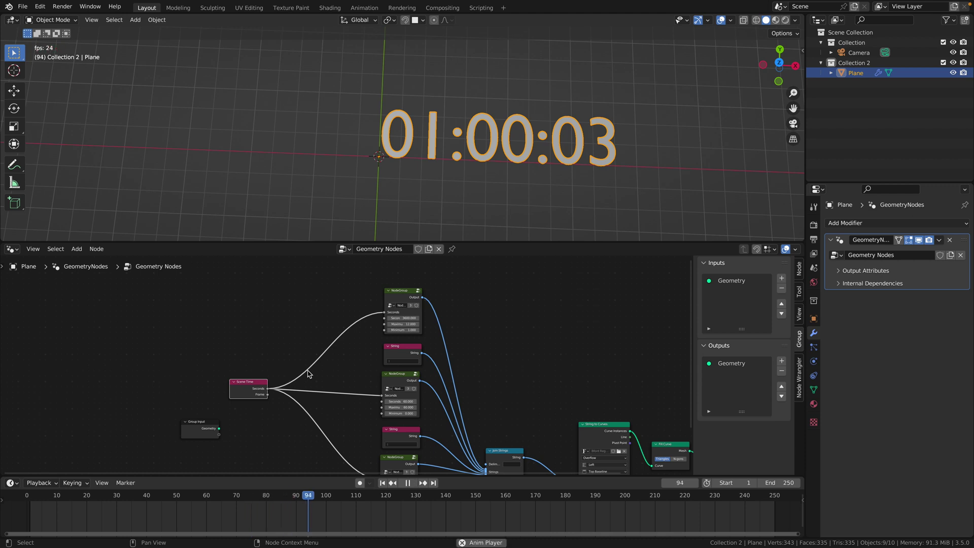
middle_click_drag(316, 370, 264, 338)
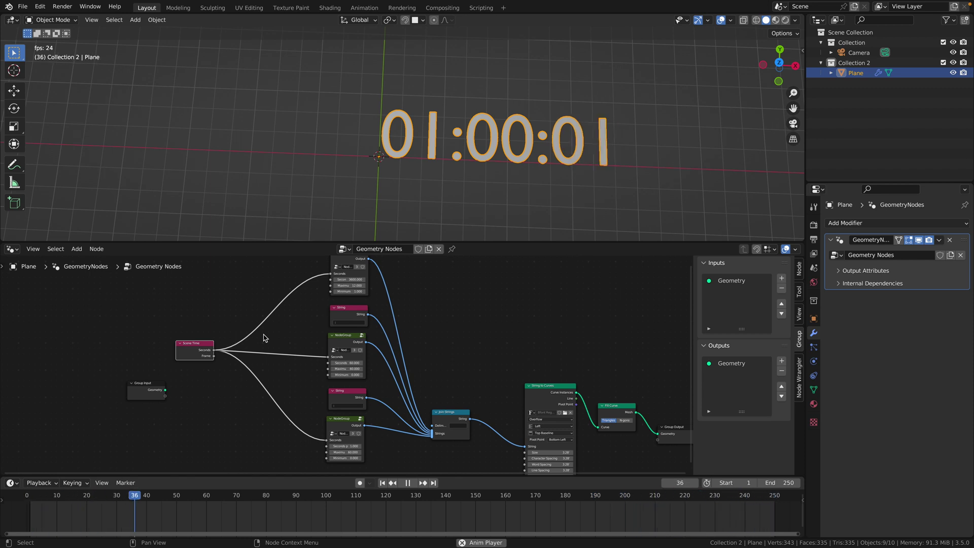
key("space")
key("shift+a")
Add a Math Add node after Scene Time feeding the hours and seconds groups.
type("add")
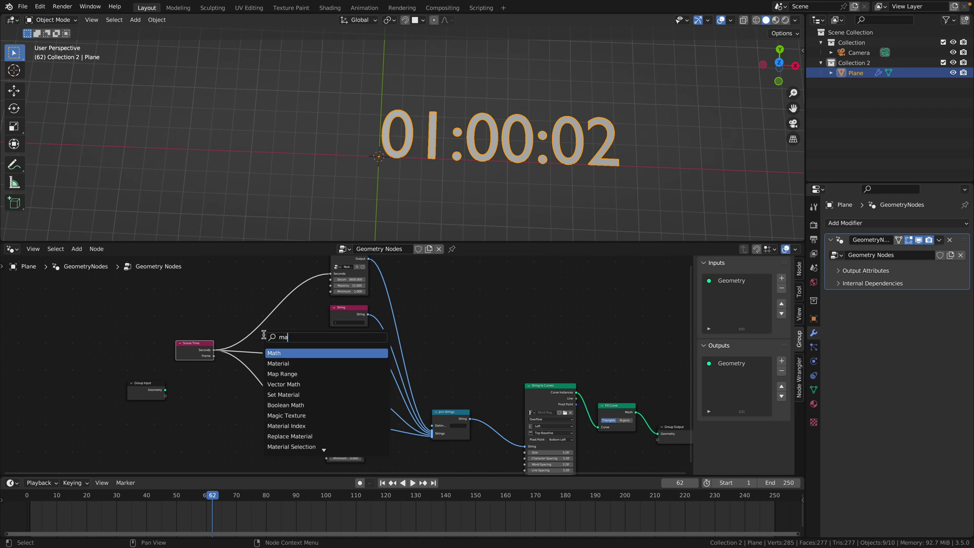
key("Return")
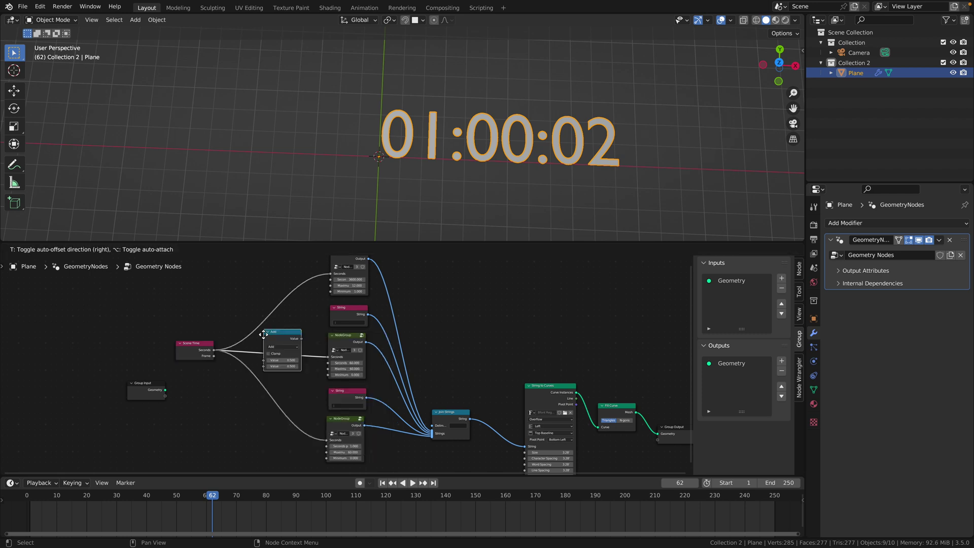
left_click(260, 337)
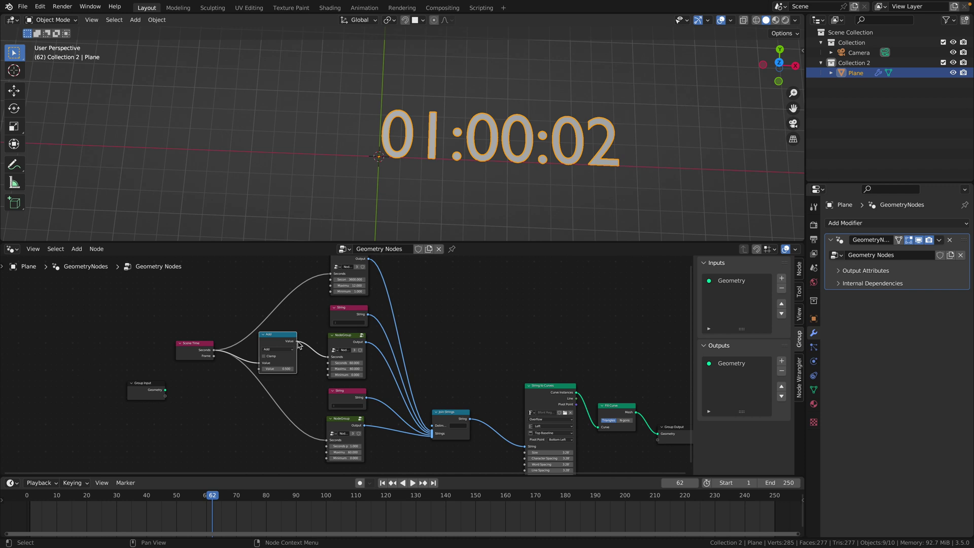
left_click_drag(298, 342, 330, 302)
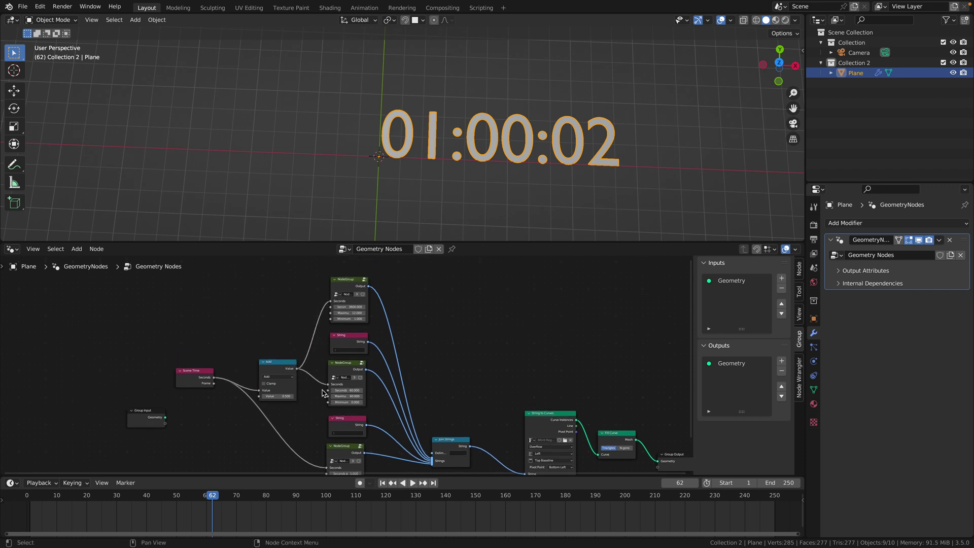
left_click_drag(299, 369, 326, 437)
Expose the Add node's second value as a group input named 'Offset' and raise it.
middle_click_drag(260, 368, 336, 360)
left_click_drag(337, 357, 244, 390)
double_click(732, 291)
type("O")
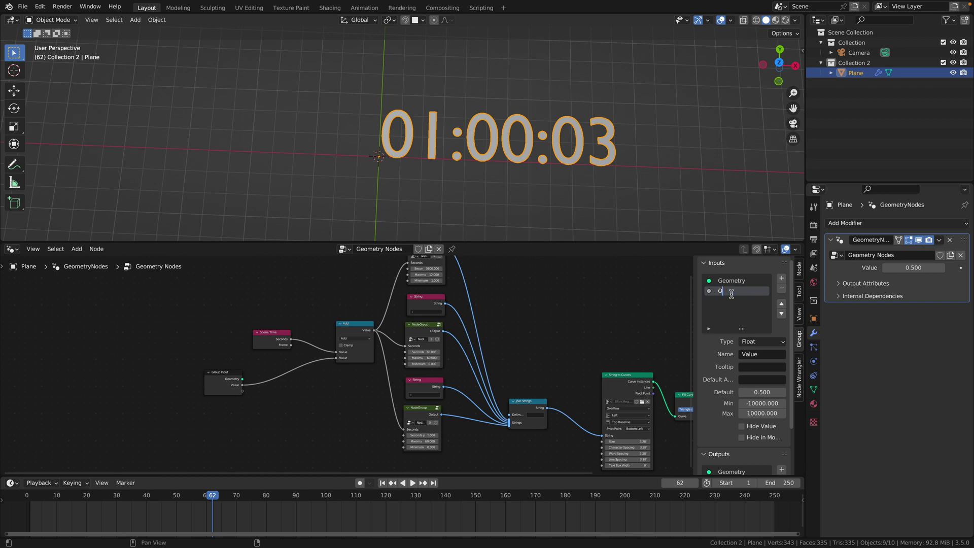
type("ffset")
key("Return")
left_click_drag(914, 268, 971, 268)
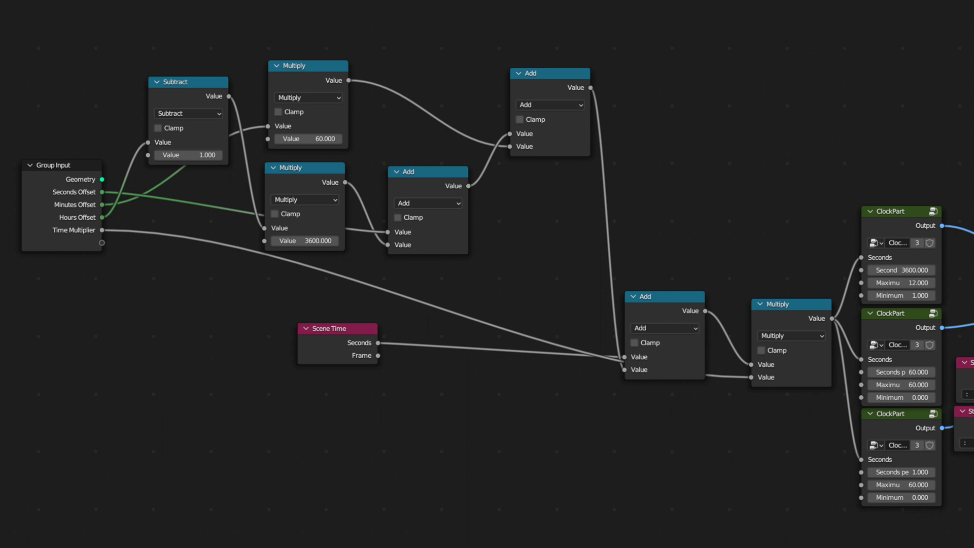